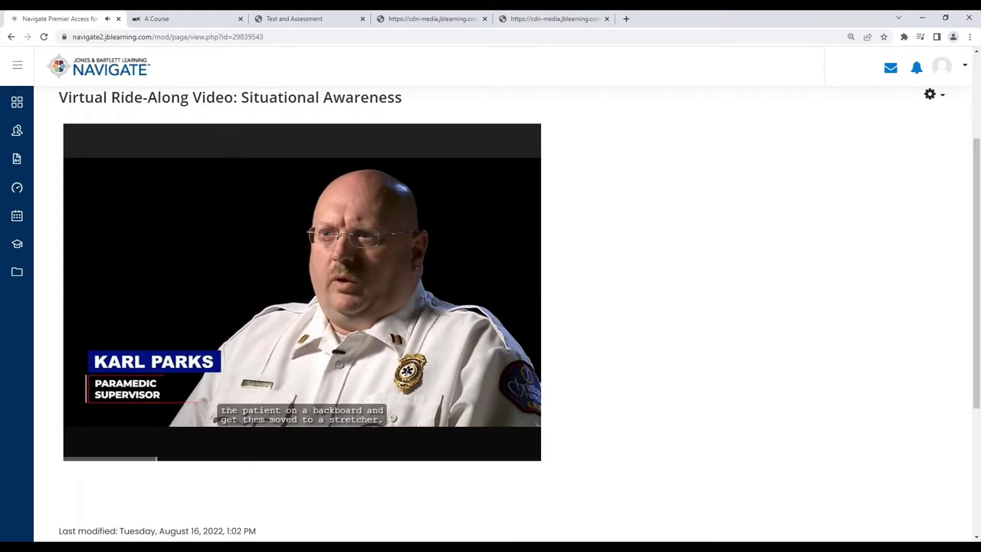
- Pause the Situational Awareness ride-along video and return to the main page of the Nancy Caroline's Emergency Care in the Streets course
{"action": "mouse_move", "coordinate": [79, 459]}
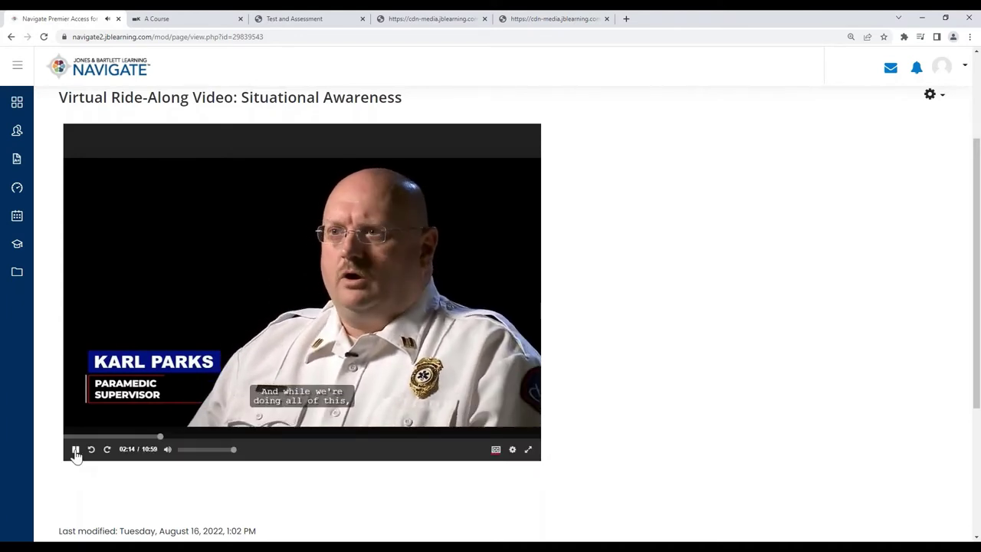
{"action": "left_click", "coordinate": [76, 451]}
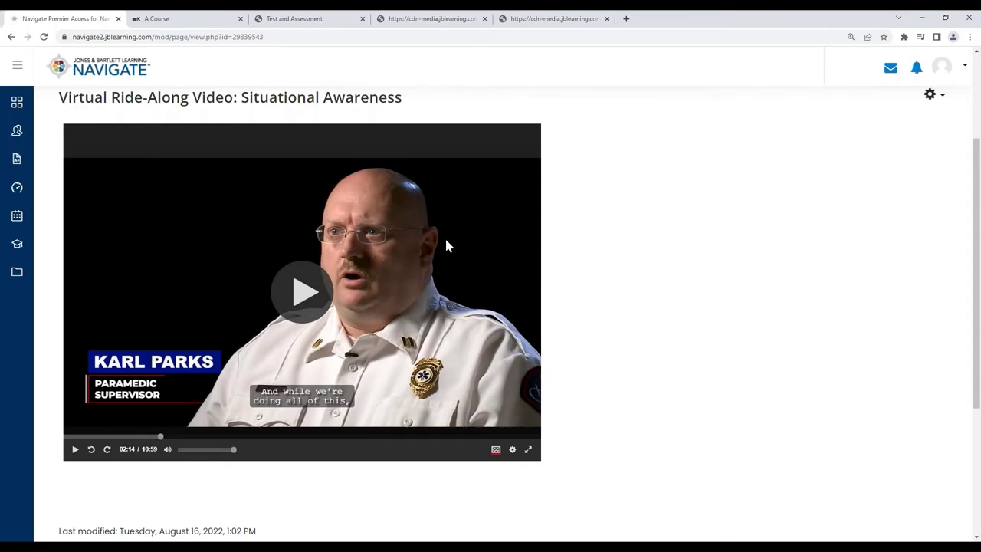
{"action": "scroll", "coordinate": [443, 230], "scroll_direction": "up", "scroll_amount": 3}
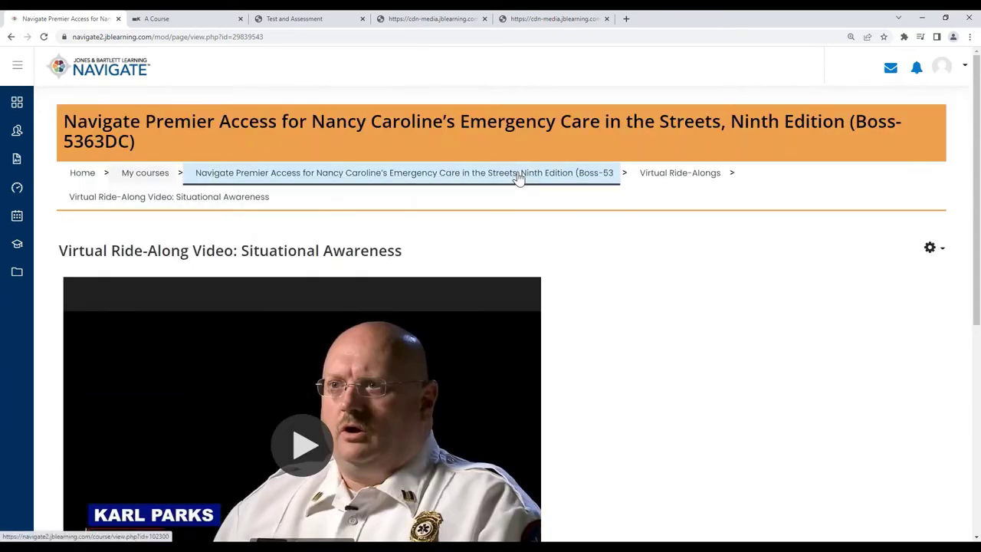
{"action": "left_click", "coordinate": [518, 176]}
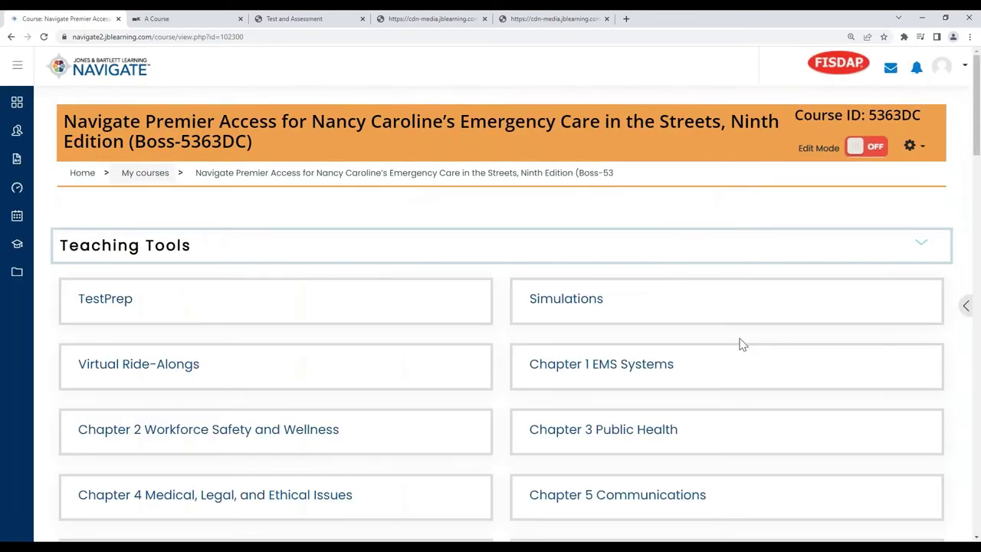
- Expand the Teaching Tools section and look through its list of instructor resources
{"action": "left_click", "coordinate": [923, 247]}
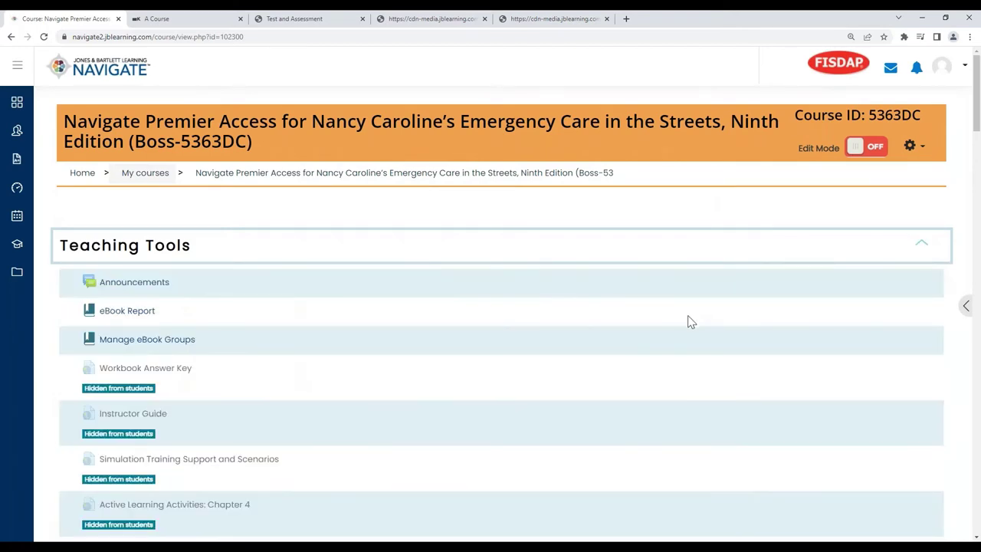
{"action": "scroll", "coordinate": [688, 322], "scroll_direction": "down", "scroll_amount": 2}
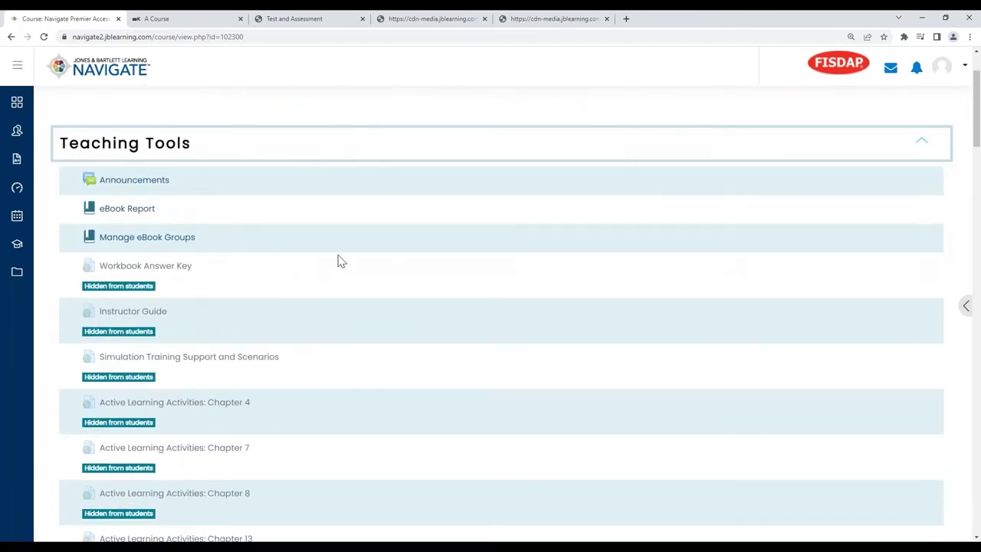
{"action": "left_click", "coordinate": [924, 145]}
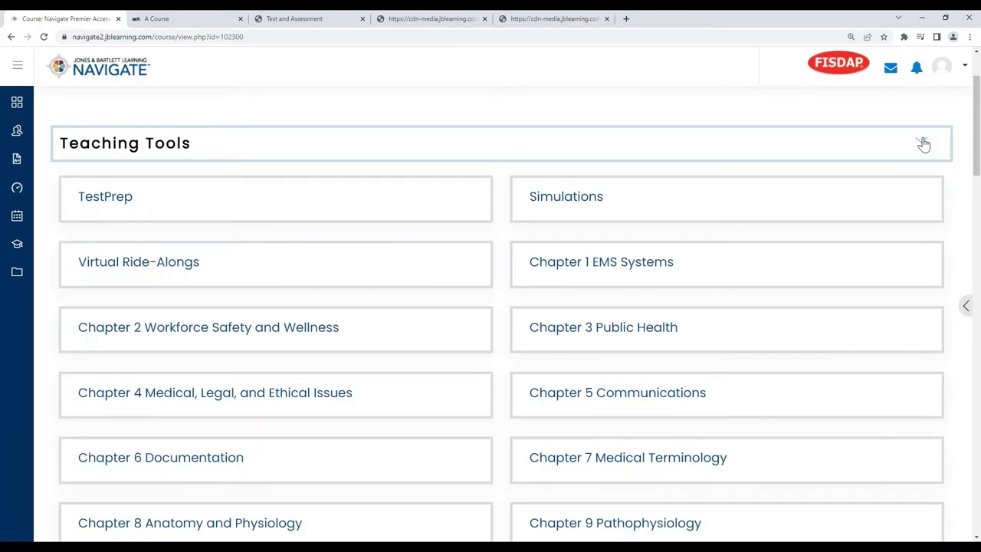
{"action": "left_click", "coordinate": [923, 144]}
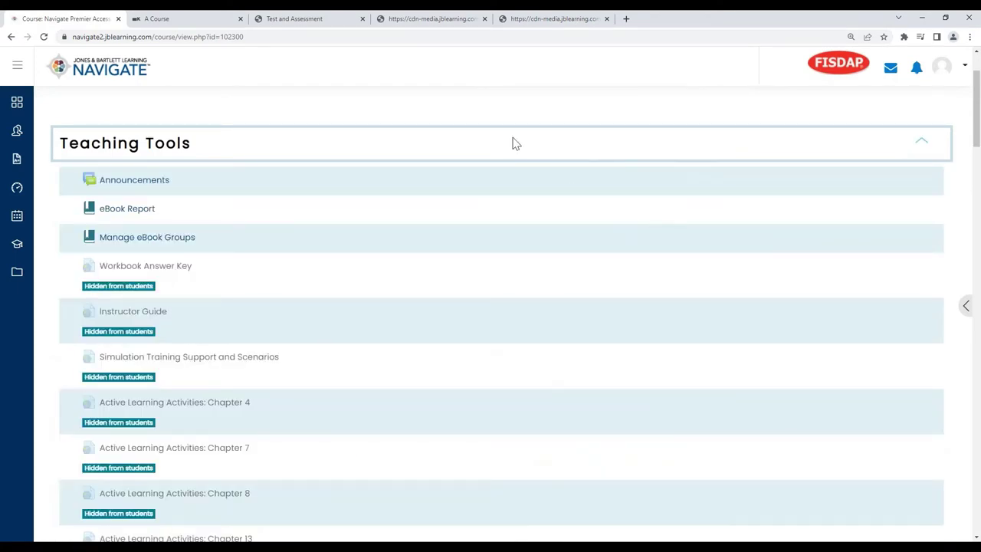
{"action": "scroll", "coordinate": [250, 268], "scroll_direction": "down", "scroll_amount": 3}
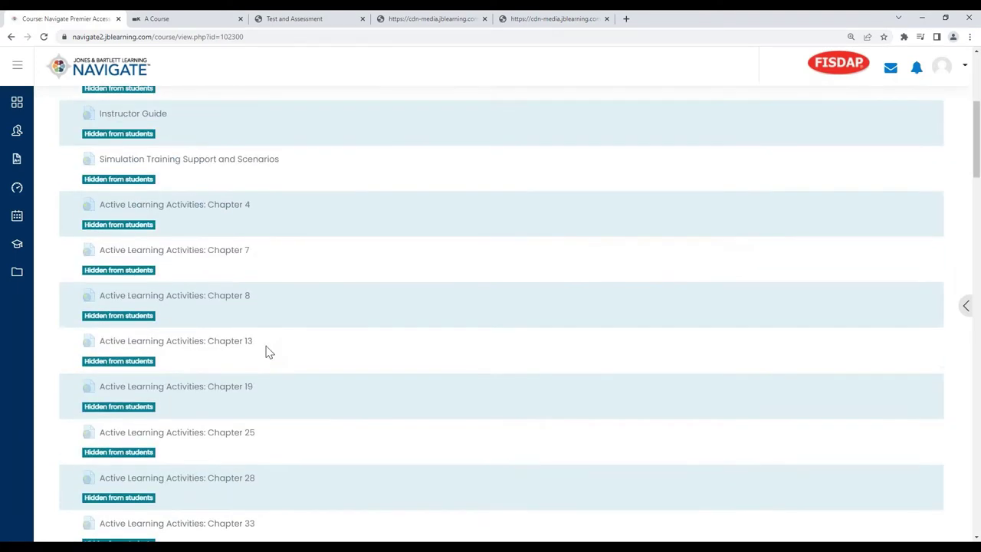
- Download the Instructor Guide from Teaching Tools and open the document in Word
{"action": "scroll", "coordinate": [268, 351], "scroll_direction": "up", "scroll_amount": 3}
{"action": "left_click", "coordinate": [132, 314]}
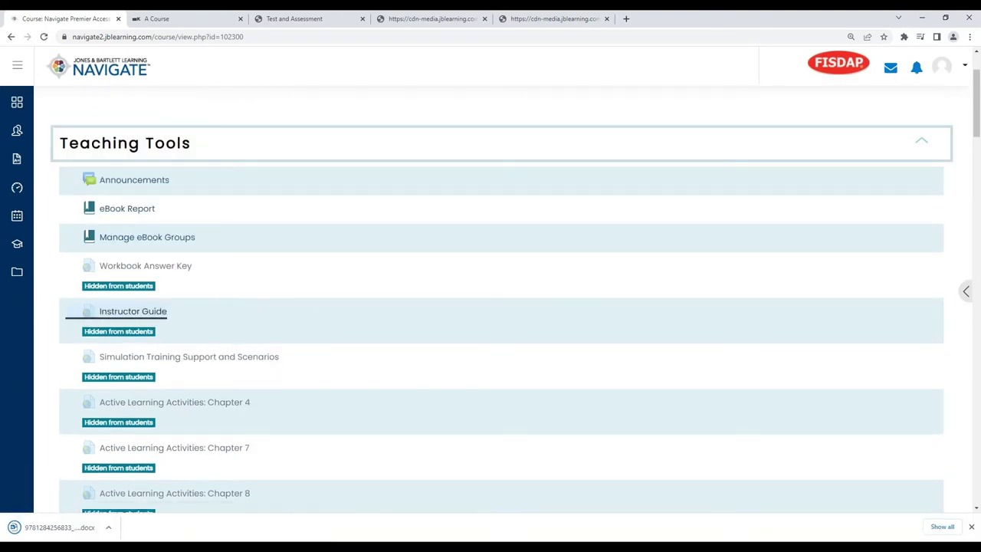
{"action": "left_click", "coordinate": [52, 532]}
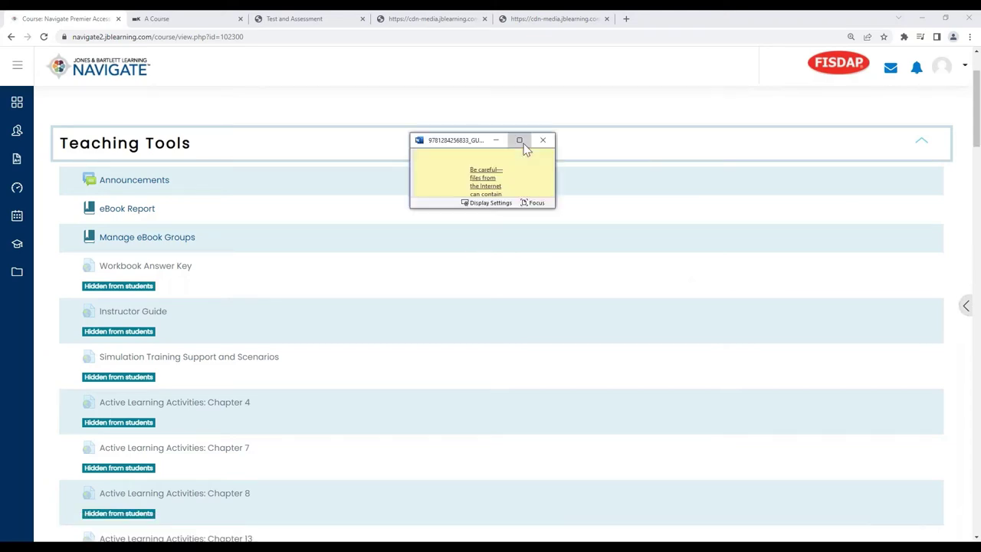
- Browse the Instructor Guide to the chapter length and time table and examine the Chapter 3: Public Health row
{"action": "scroll", "coordinate": [626, 206], "scroll_direction": "down", "scroll_amount": 7}
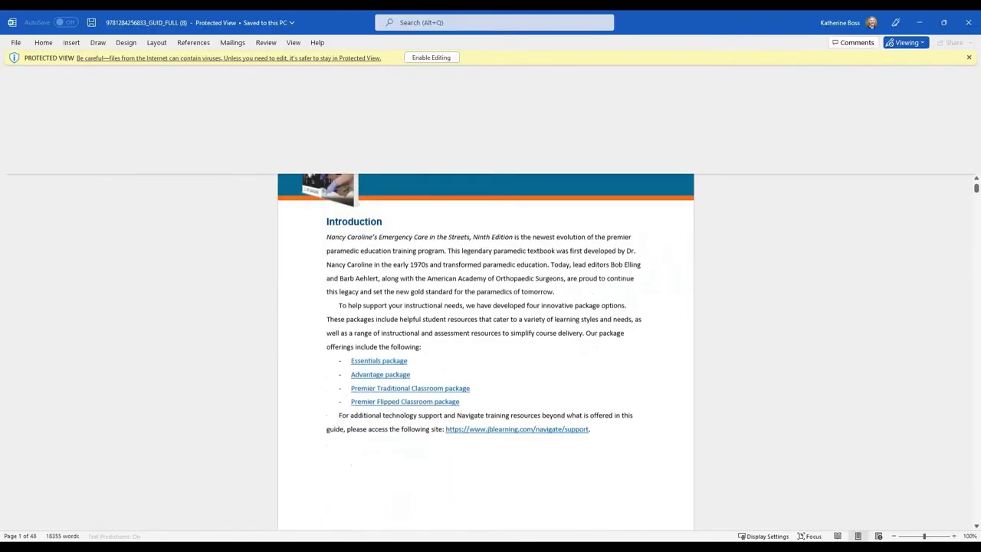
{"action": "scroll", "coordinate": [613, 322], "scroll_direction": "down", "scroll_amount": 10}
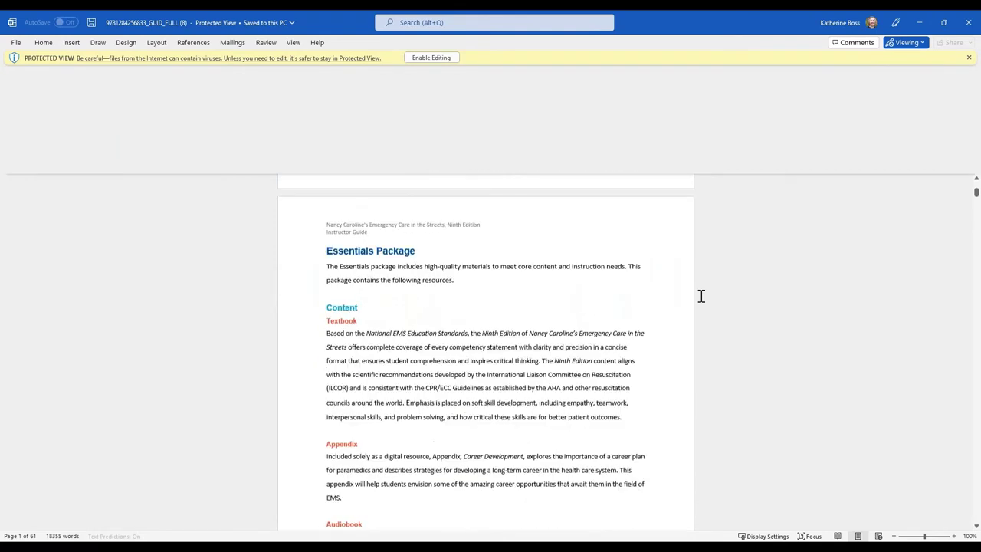
{"action": "scroll", "coordinate": [541, 277], "scroll_direction": "down", "scroll_amount": 3}
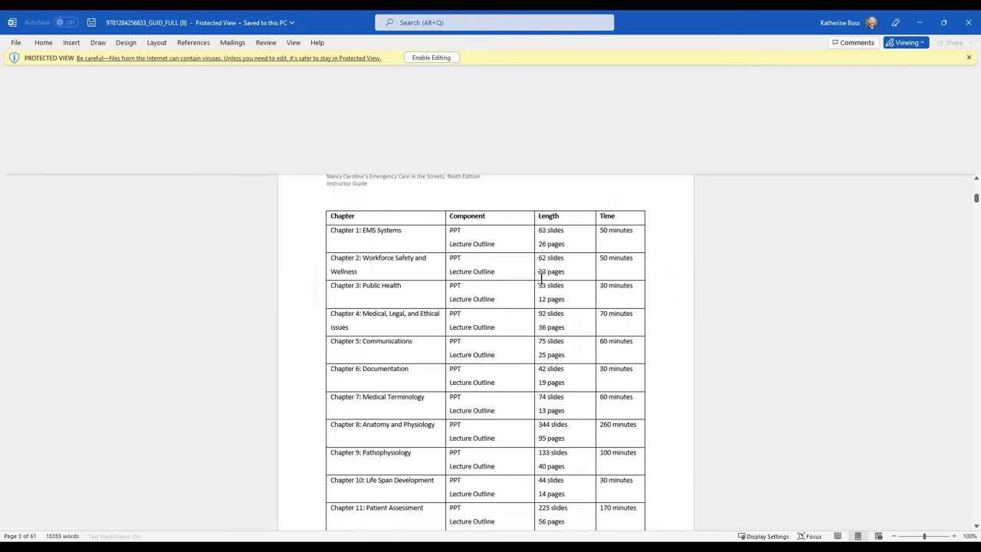
{"action": "left_click_drag", "start_coordinate": [537, 281], "coordinate": [617, 293]}
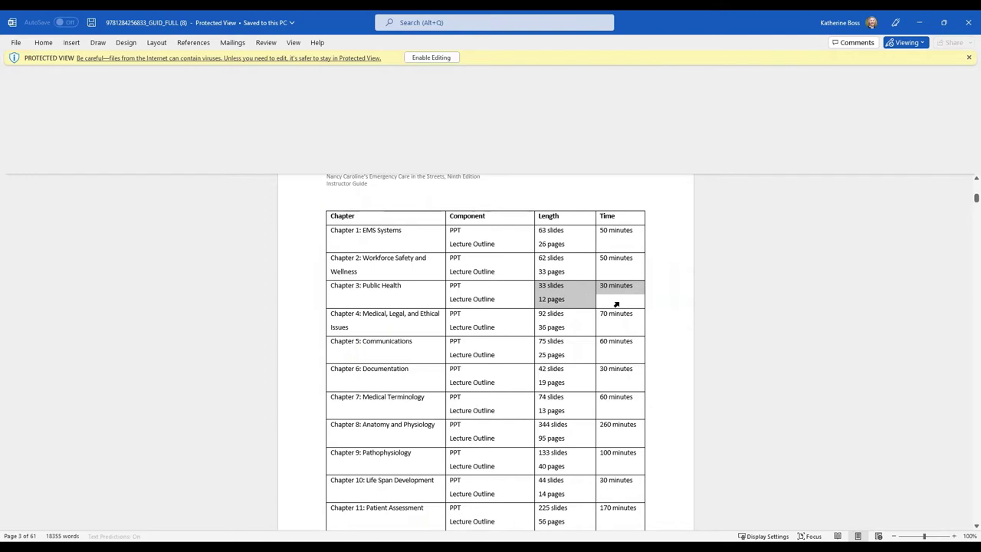
{"action": "scroll", "coordinate": [557, 324], "scroll_direction": "up", "scroll_amount": 4, "text": "ctrl"}
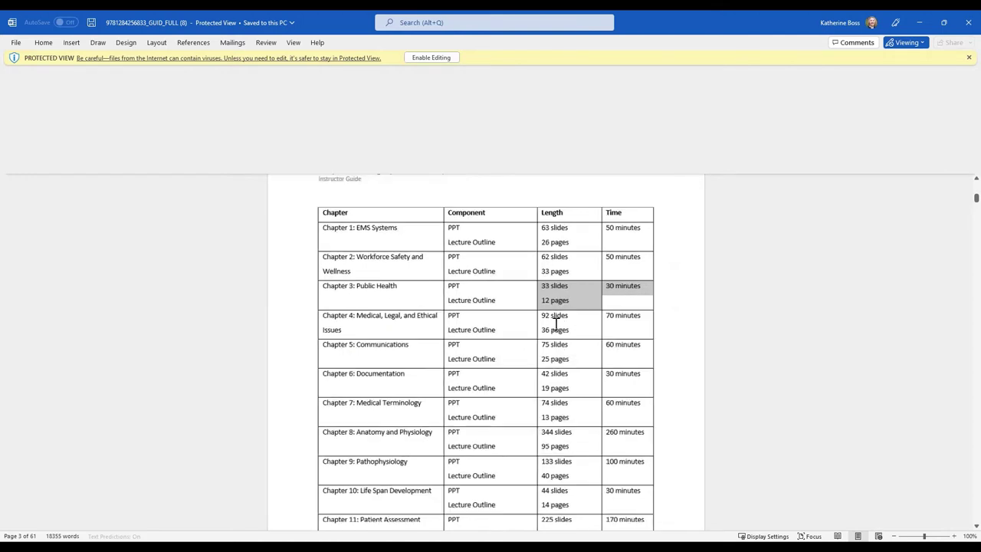
{"action": "scroll", "coordinate": [606, 372], "scroll_direction": "down", "scroll_amount": 2}
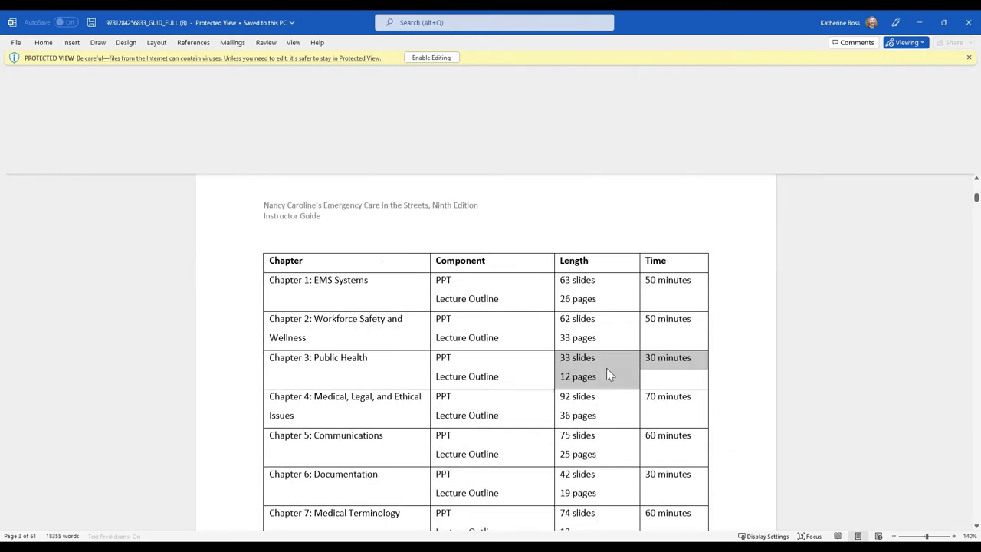
- Compare the lengths and times listed for Chapters 3 and 4 in the table, and minimize the Instructor Guide
{"action": "scroll", "coordinate": [608, 372], "scroll_direction": "up", "scroll_amount": 1}
{"action": "left_click", "coordinate": [710, 374]}
{"action": "scroll", "coordinate": [423, 384], "scroll_direction": "down", "scroll_amount": 2}
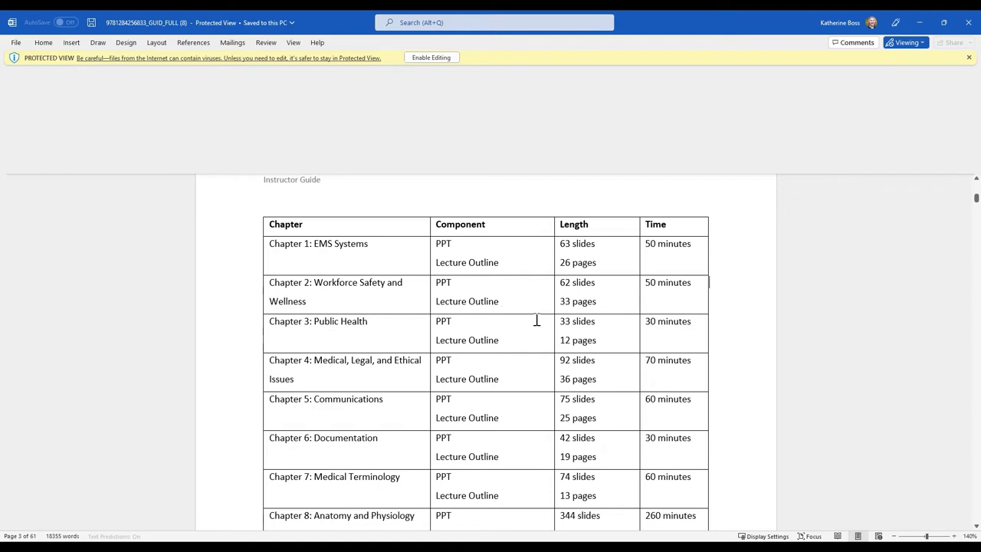
{"action": "left_click_drag", "start_coordinate": [698, 360], "coordinate": [632, 328]}
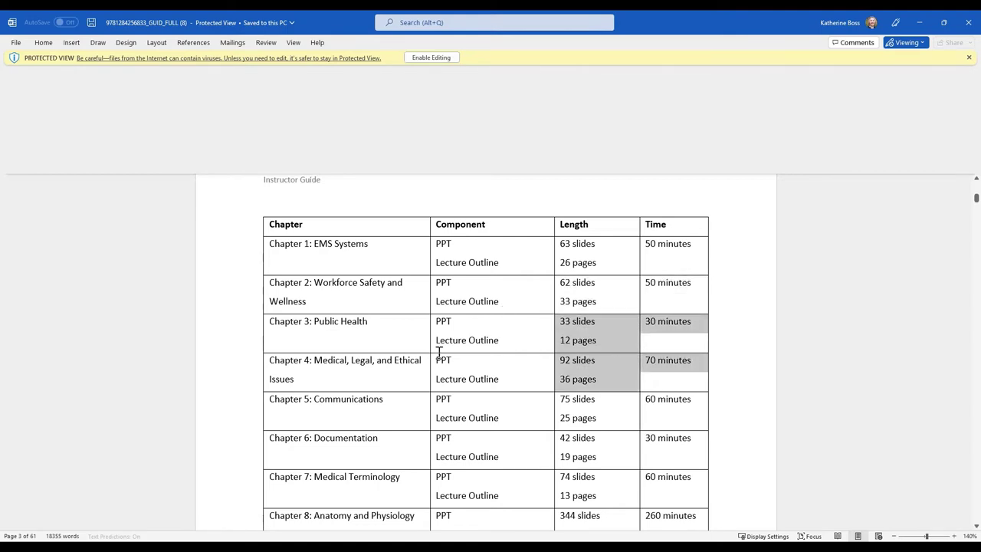
{"action": "left_click", "coordinate": [692, 322]}
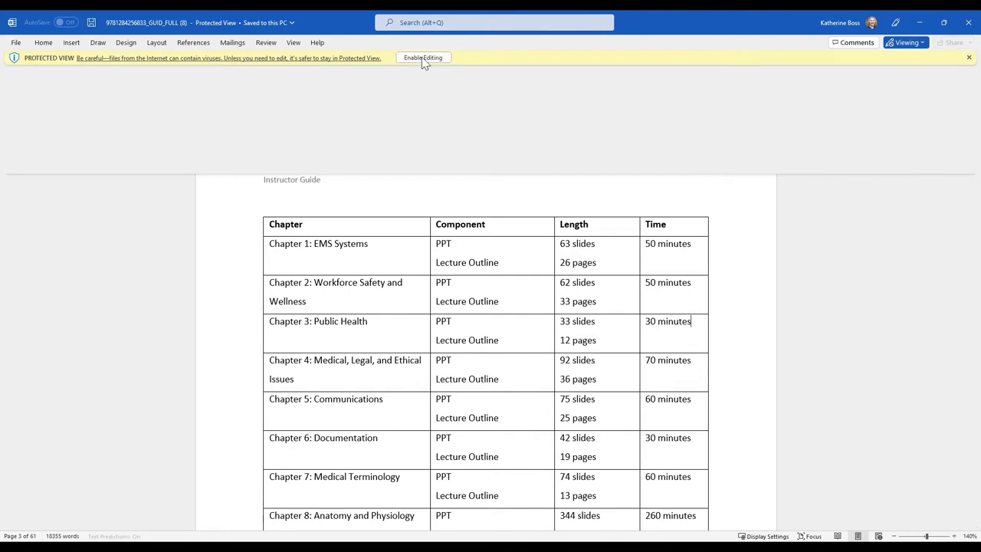
{"action": "left_click", "coordinate": [923, 26]}
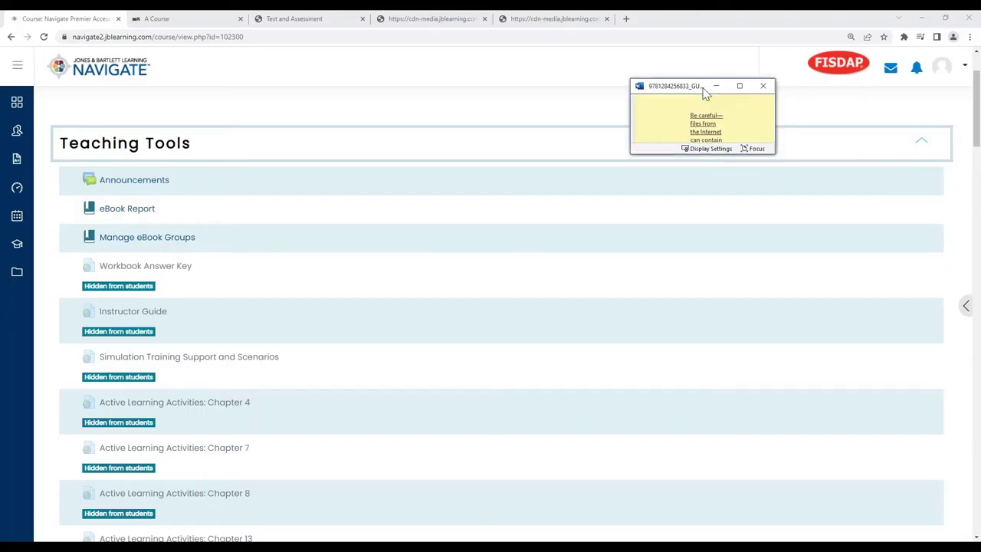
- Download the Simulation Training Support and Scenarios archive and open it in a maximized File Explorer window
{"action": "scroll", "coordinate": [208, 373], "scroll_direction": "down", "scroll_amount": 1}
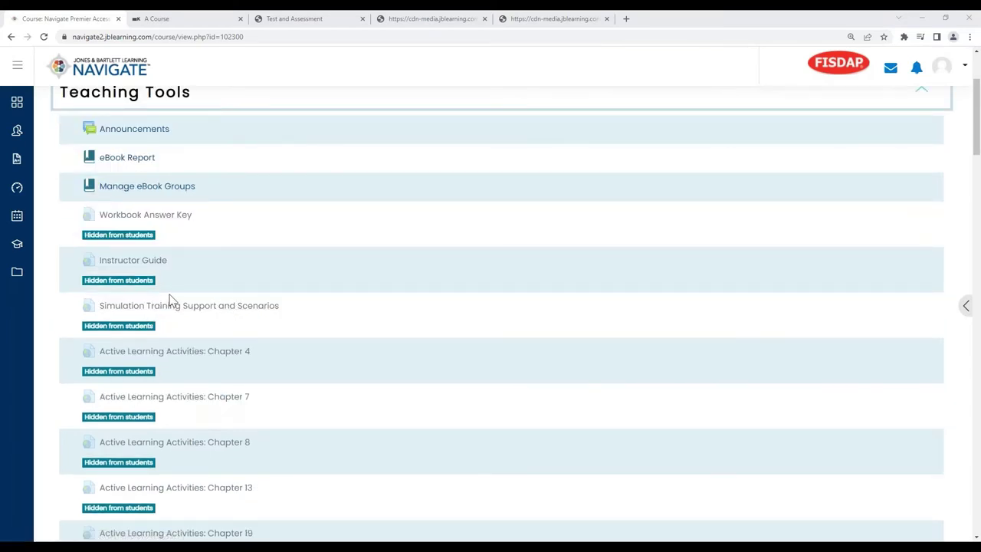
{"action": "left_click", "coordinate": [176, 307]}
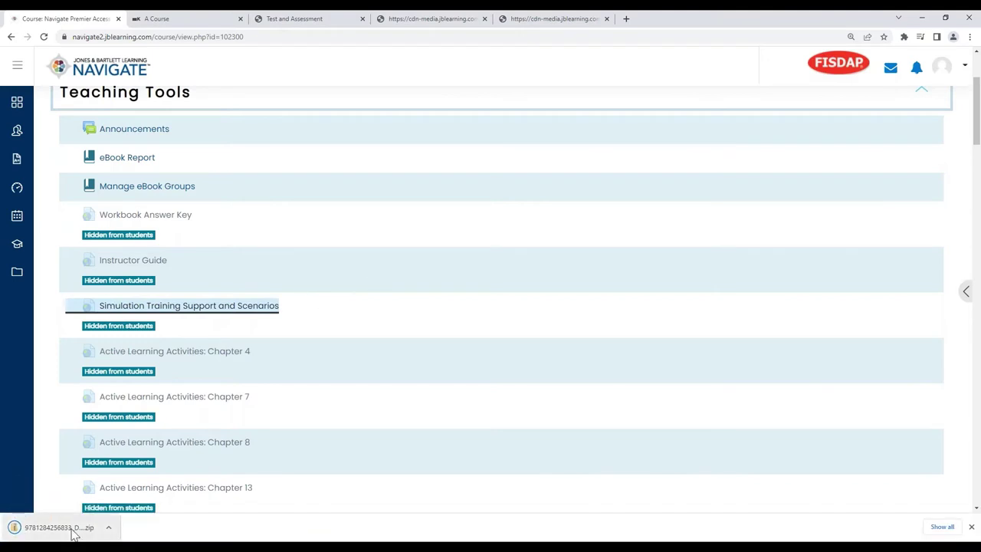
{"action": "left_click", "coordinate": [72, 528]}
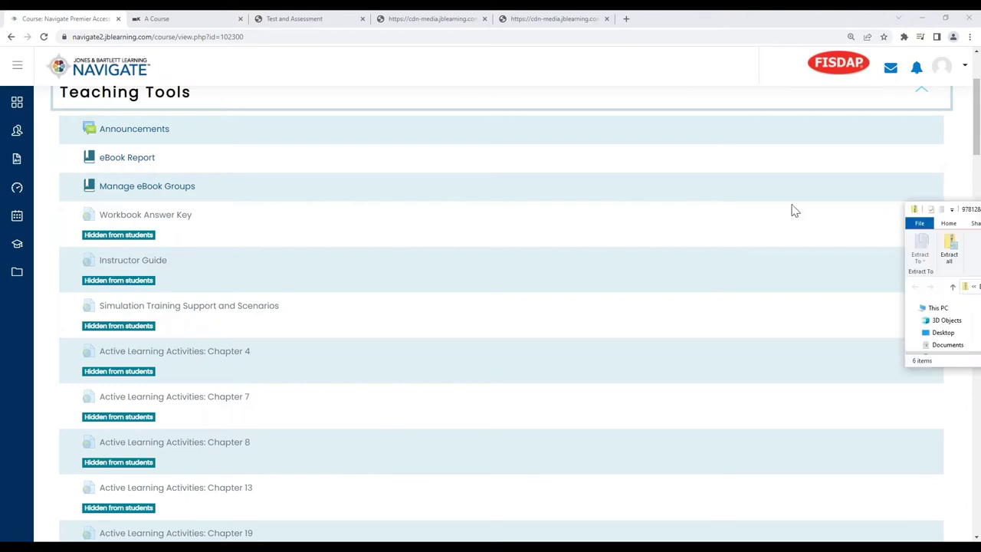
{"action": "left_click_drag", "start_coordinate": [946, 208], "coordinate": [328, 161]}
{"action": "left_click", "coordinate": [518, 160]}
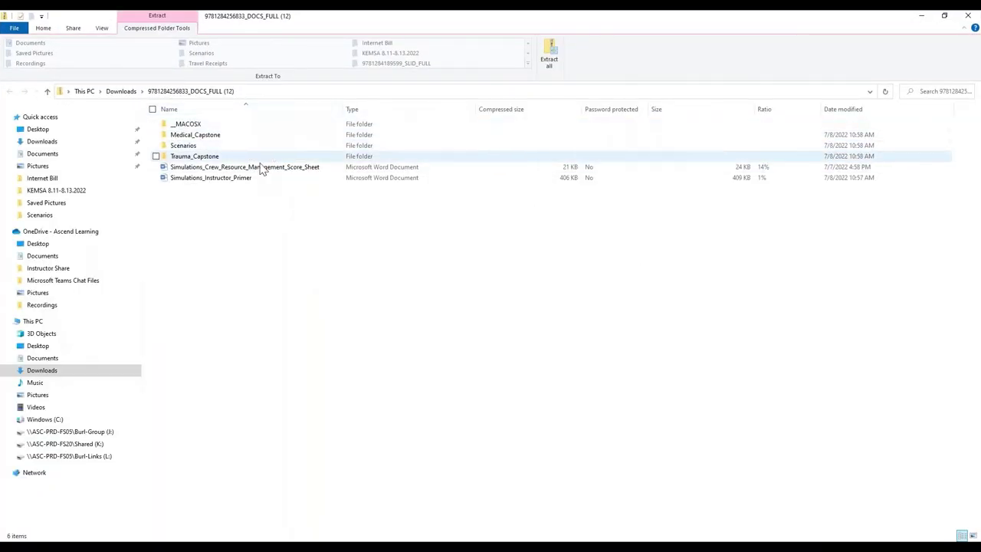
- Open the Simulations_Instructor_Primer document from the archive and maximize its window
{"action": "left_click", "coordinate": [230, 181]}
{"action": "double_click", "coordinate": [228, 179]}
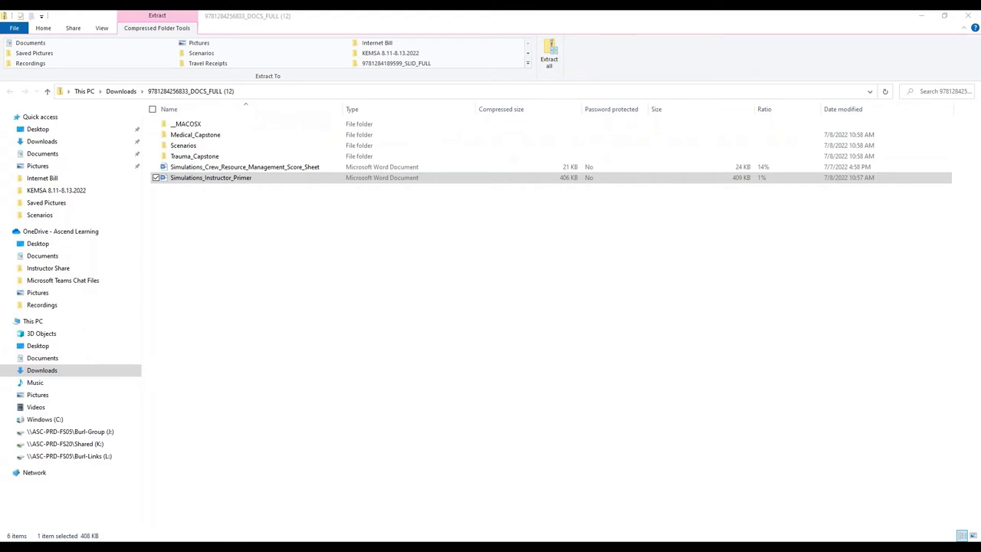
{"action": "left_click", "coordinate": [513, 217]}
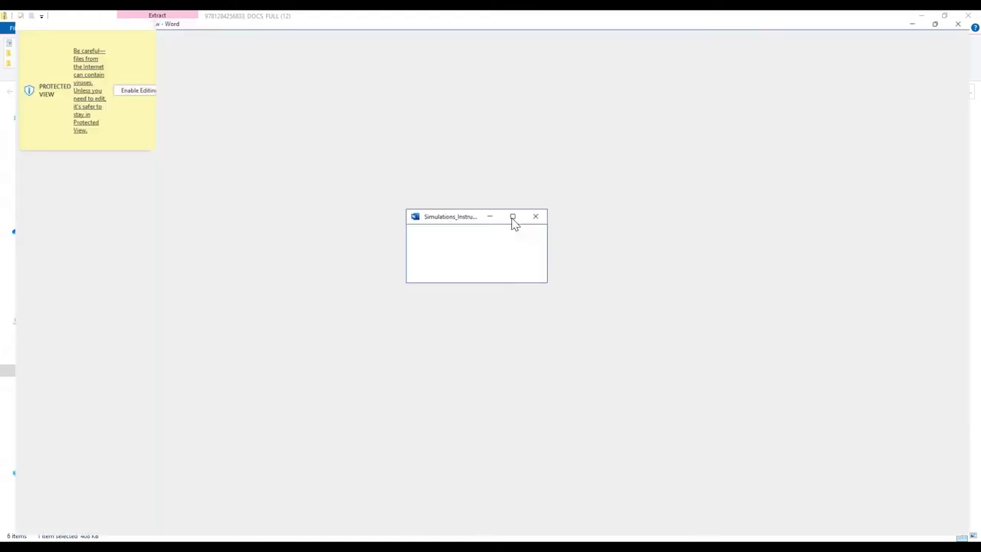
- Read through the Simulations_Instructor_Primer, covering the simulation introduction in Part 1 and the terminology definitions in Part 2
{"action": "scroll", "coordinate": [623, 306], "scroll_direction": "down", "scroll_amount": 4}
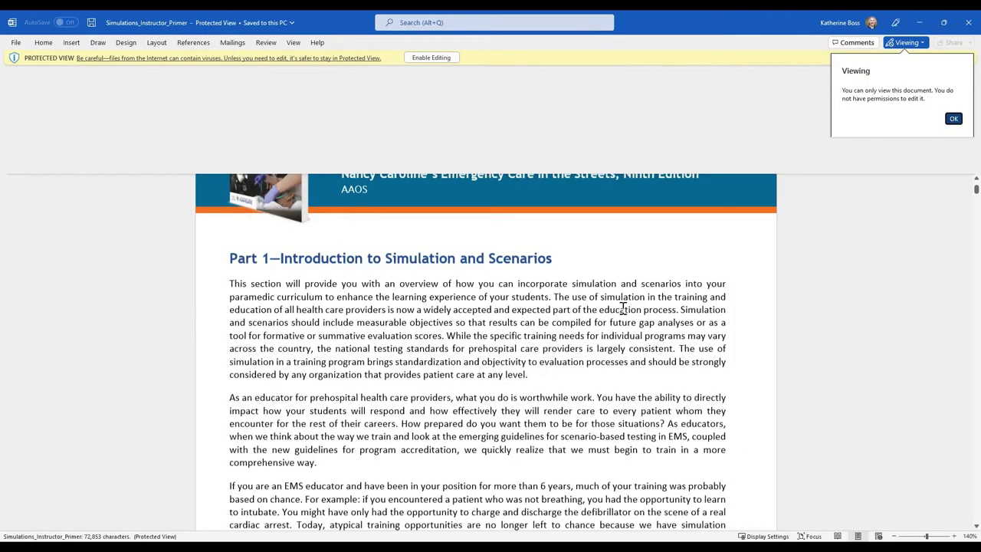
{"action": "scroll", "coordinate": [623, 306], "scroll_direction": "up", "scroll_amount": 2}
{"action": "scroll", "coordinate": [636, 299], "scroll_direction": "down", "scroll_amount": 10}
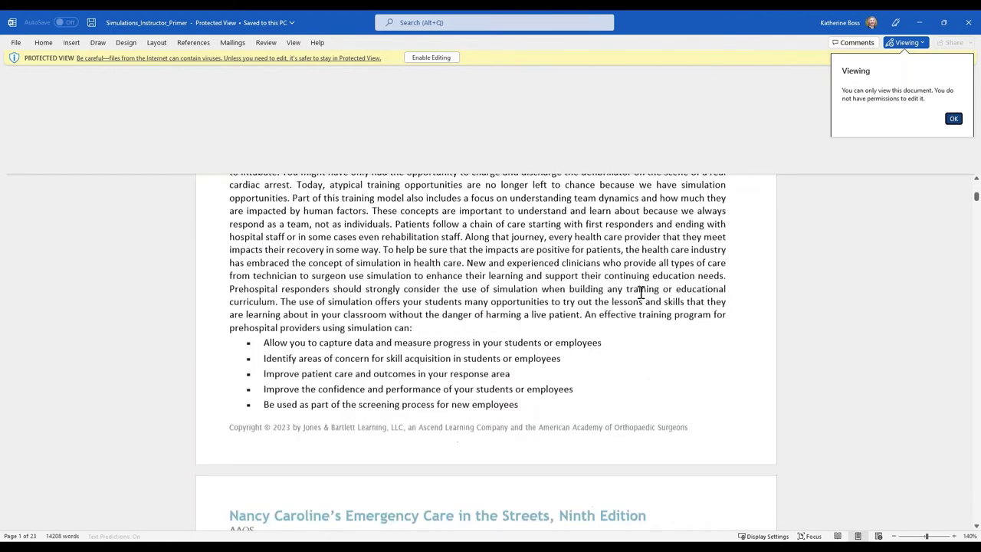
{"action": "scroll", "coordinate": [642, 295], "scroll_direction": "down", "scroll_amount": 6}
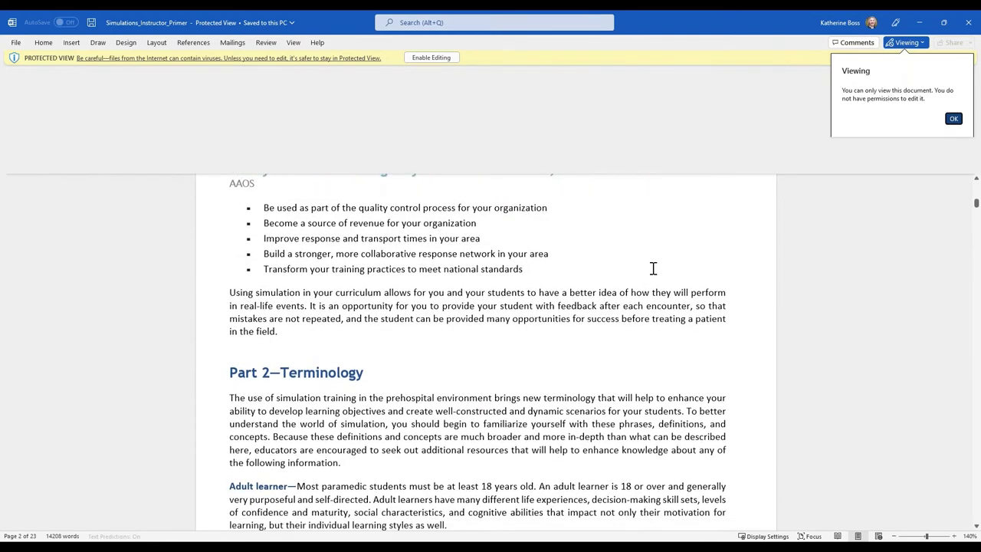
{"action": "scroll", "coordinate": [654, 268], "scroll_direction": "down", "scroll_amount": 8}
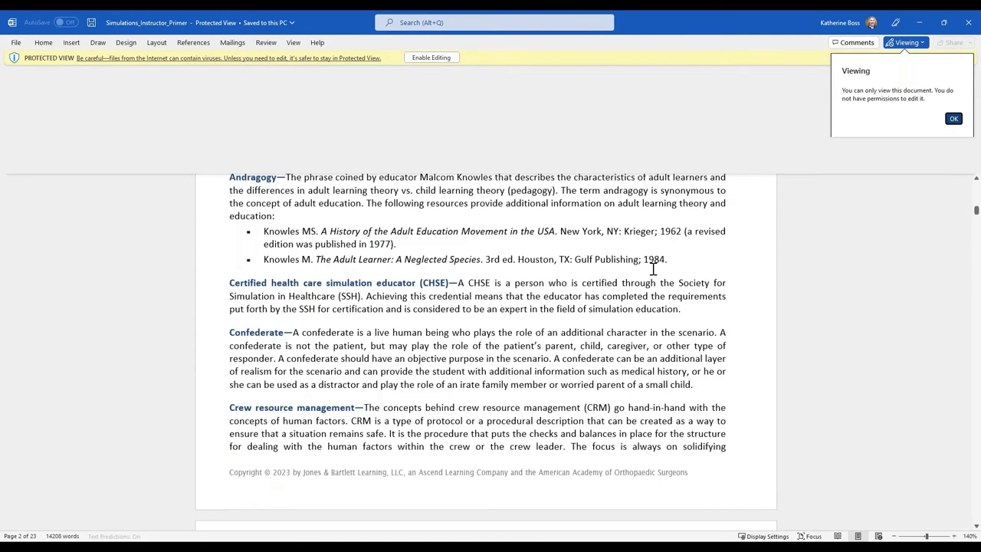
{"action": "scroll", "coordinate": [653, 268], "scroll_direction": "down", "scroll_amount": 15}
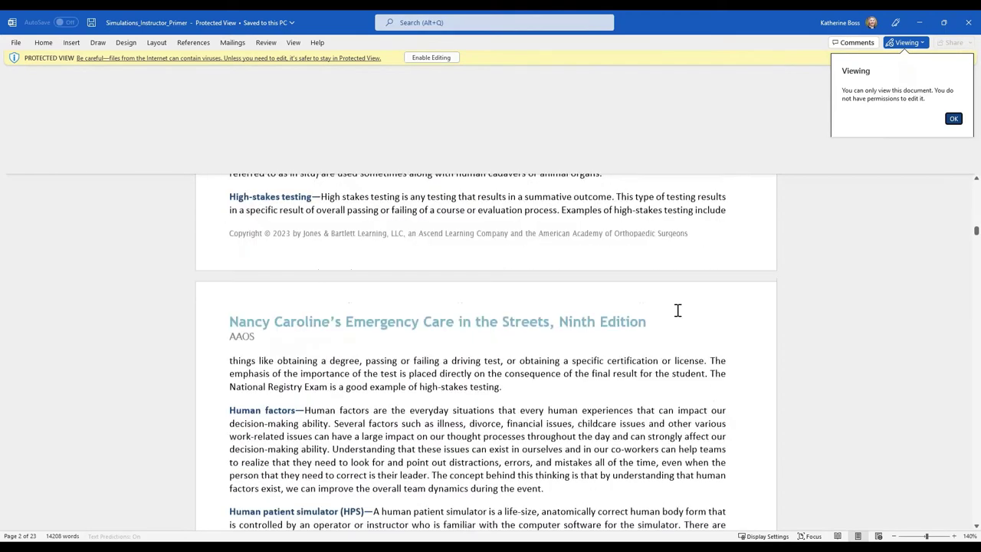
{"action": "scroll", "coordinate": [678, 311], "scroll_direction": "down", "scroll_amount": 10}
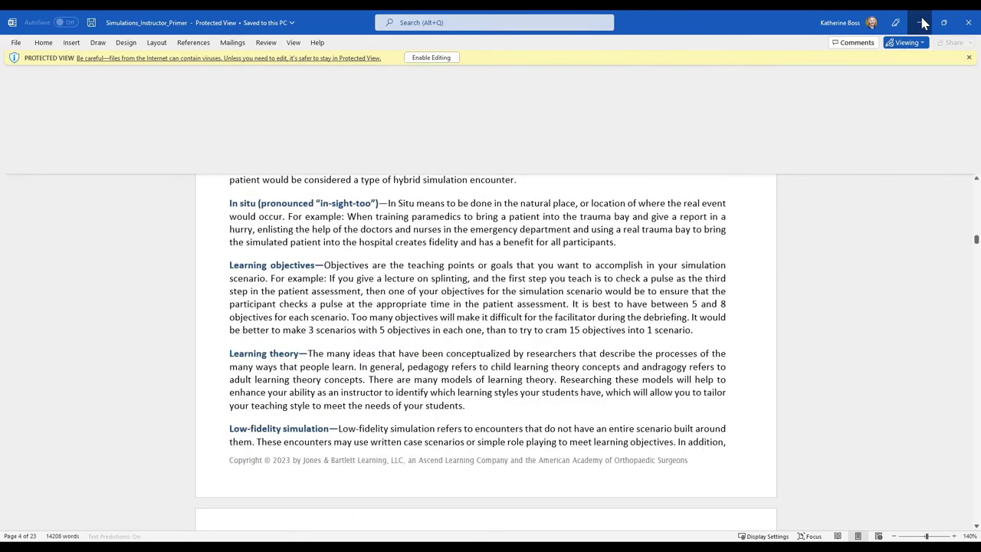
- Minimize the instructor primer and open the Simulations_Crew_Resource_Management_Score_Sheet document from the archive
{"action": "left_click", "coordinate": [923, 24]}
{"action": "left_click", "coordinate": [268, 168]}
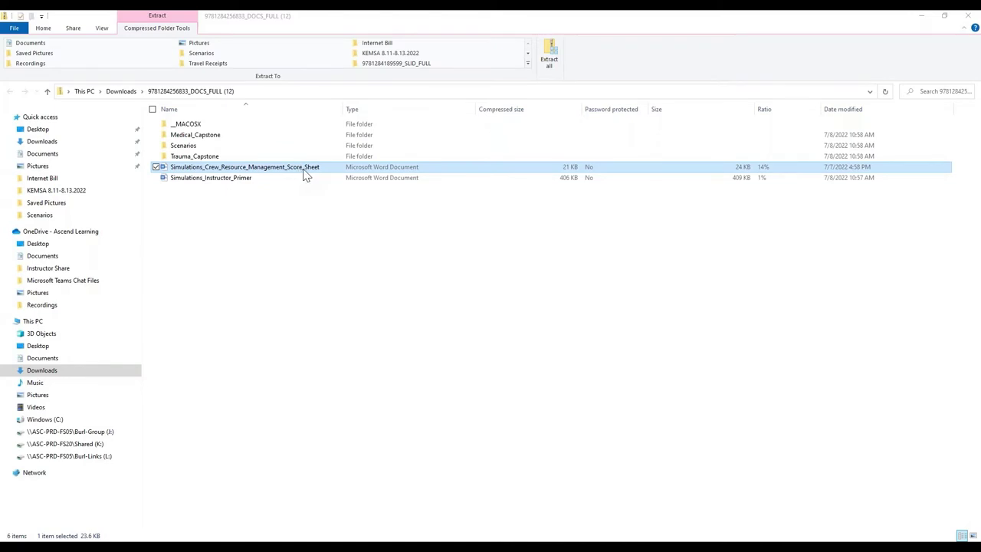
{"action": "double_click", "coordinate": [304, 172]}
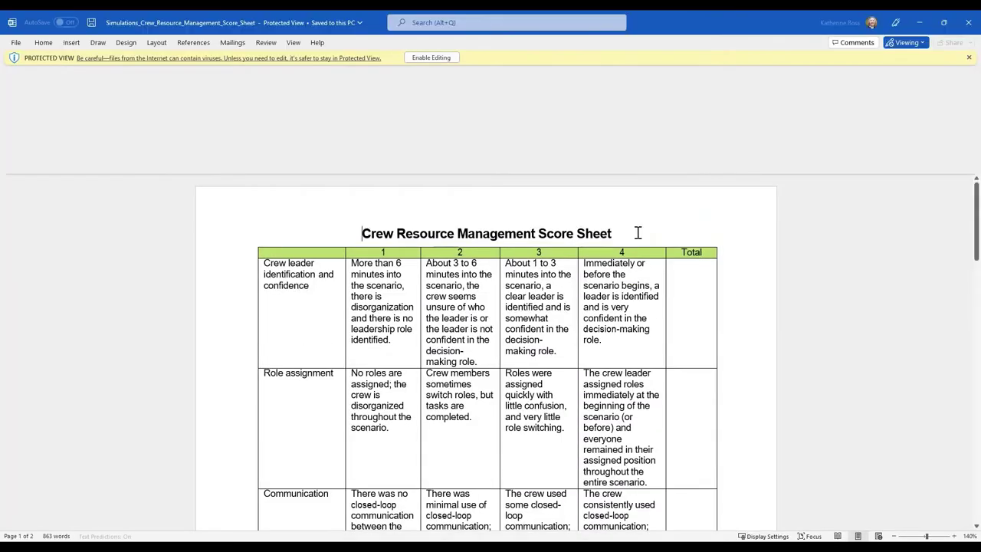
- Review the crew resource management score sheet down to its Scoring Criteria section and minimize the document
{"action": "scroll", "coordinate": [683, 256], "scroll_direction": "down", "scroll_amount": 12}
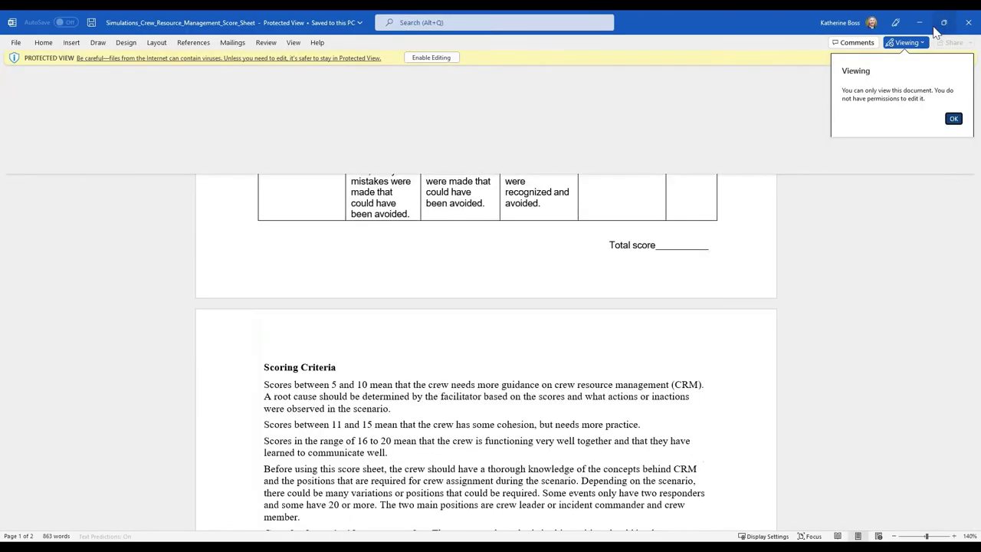
{"action": "left_click", "coordinate": [922, 29]}
- Open the Scenario_1_Safety_and_Wellness document from the archive's Scenarios folder and enable editing
{"action": "left_click", "coordinate": [192, 147]}
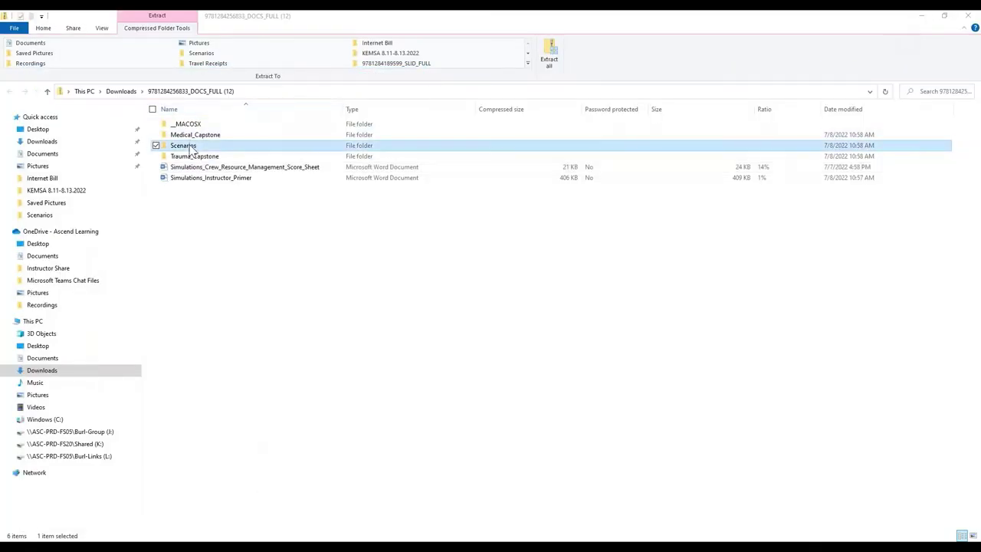
{"action": "double_click", "coordinate": [197, 147]}
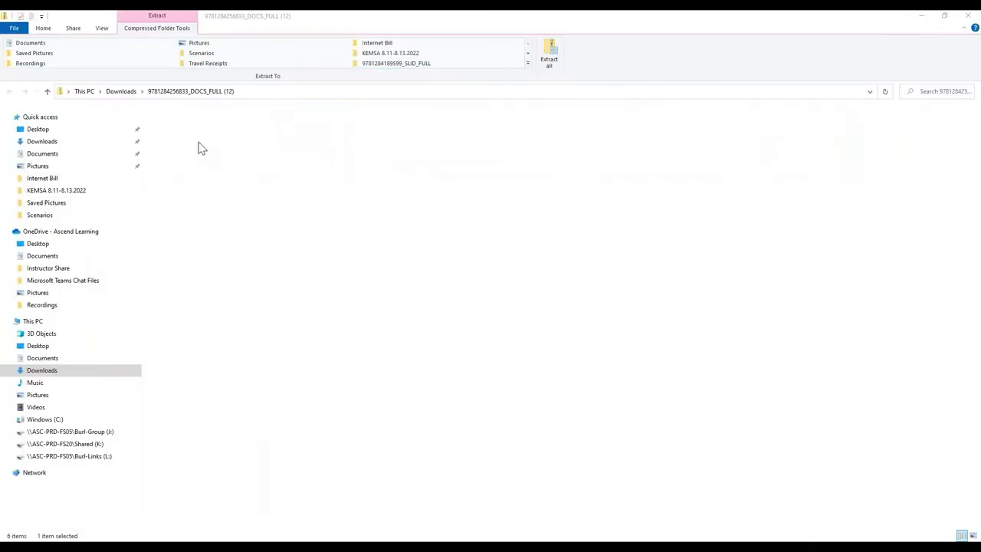
{"action": "double_click", "coordinate": [200, 126]}
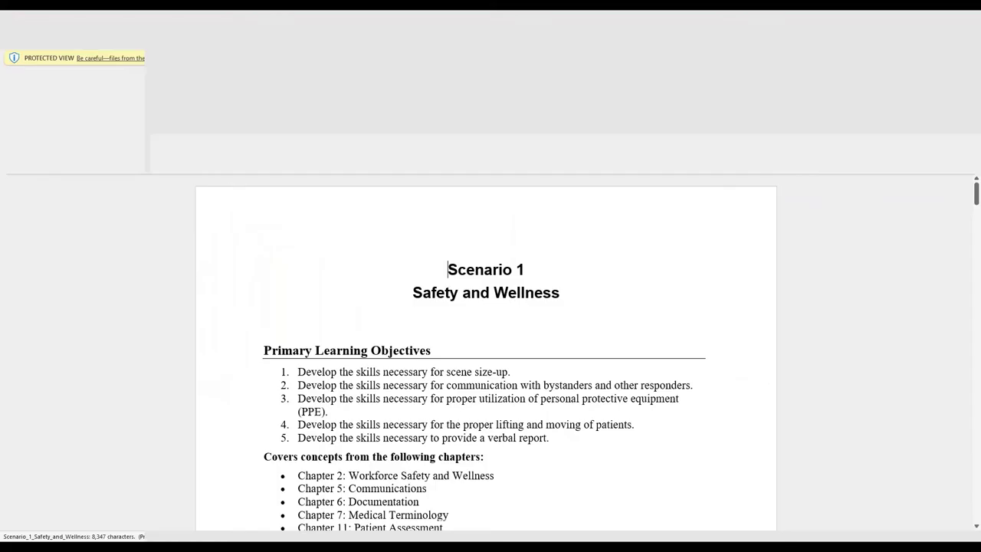
{"action": "left_click", "coordinate": [425, 61]}
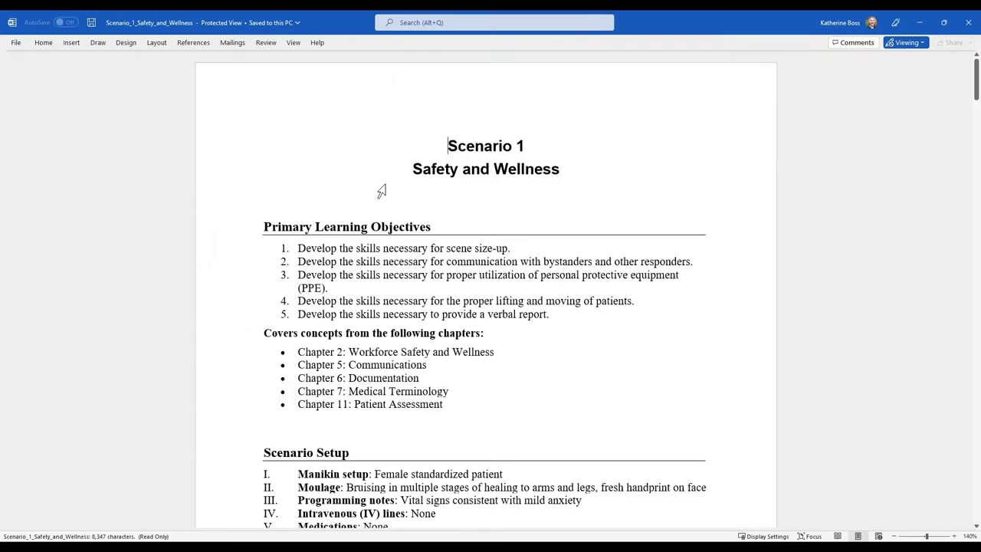
- Read through Scenario 1, covering its objectives, setup, case synopsis, vignette, critical actions checklist and patient states, and minimize the document
{"action": "scroll", "coordinate": [534, 317], "scroll_direction": "down", "scroll_amount": 4}
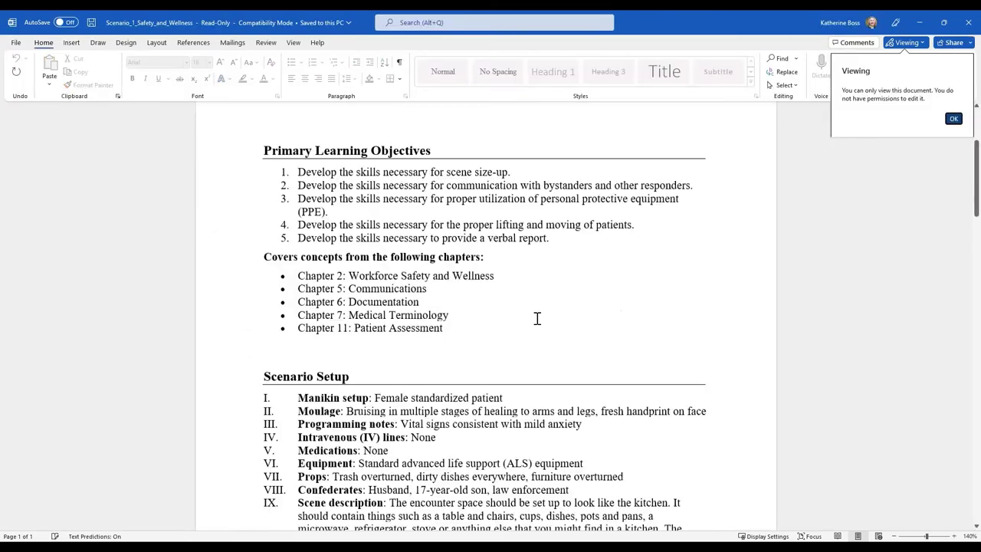
{"action": "scroll", "coordinate": [575, 274], "scroll_direction": "down", "scroll_amount": 5}
{"action": "scroll", "coordinate": [590, 270], "scroll_direction": "down", "scroll_amount": 4}
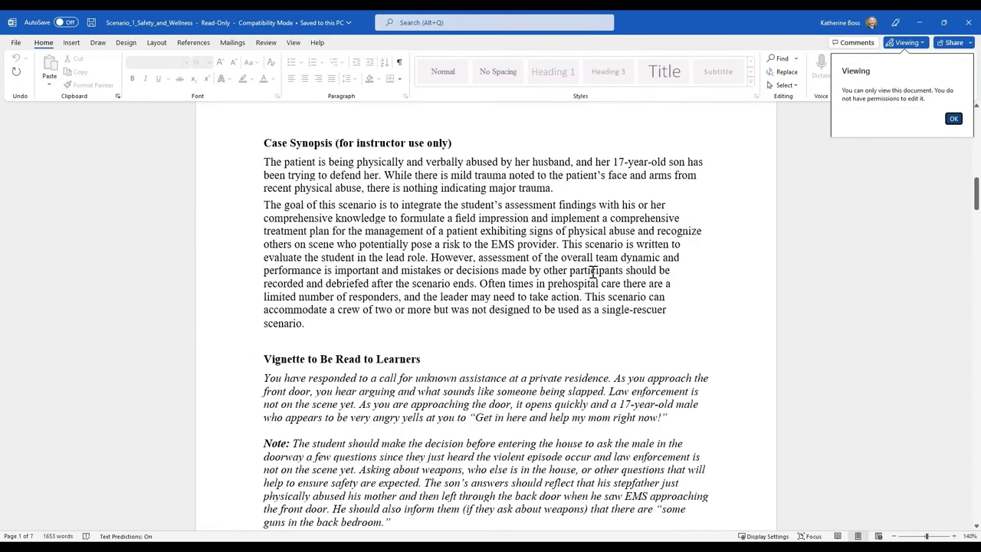
{"action": "scroll", "coordinate": [592, 268], "scroll_direction": "up", "scroll_amount": 8}
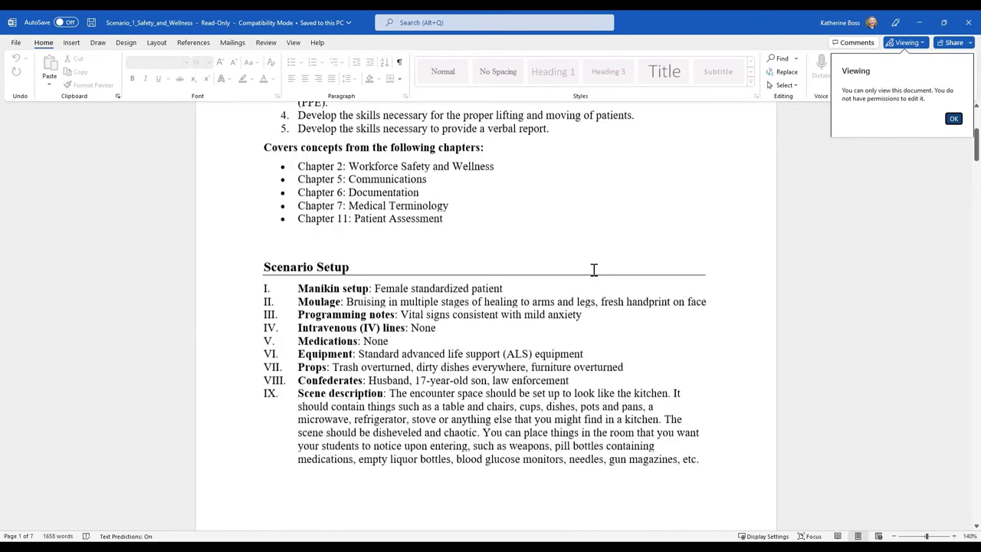
{"action": "scroll", "coordinate": [567, 265], "scroll_direction": "up", "scroll_amount": 2}
{"action": "scroll", "coordinate": [429, 253], "scroll_direction": "down", "scroll_amount": 3}
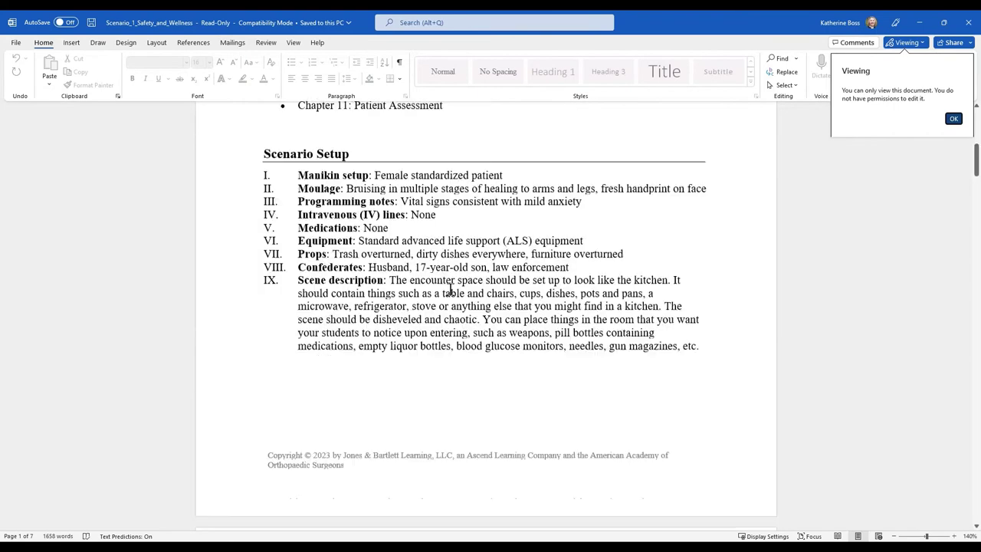
{"action": "scroll", "coordinate": [451, 290], "scroll_direction": "down", "scroll_amount": 9}
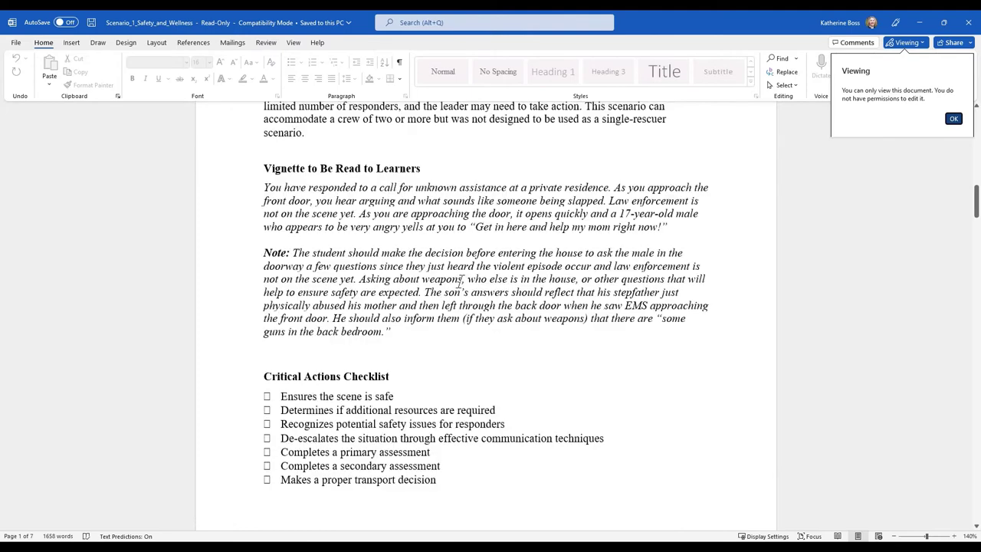
{"action": "scroll", "coordinate": [460, 280], "scroll_direction": "down", "scroll_amount": 12}
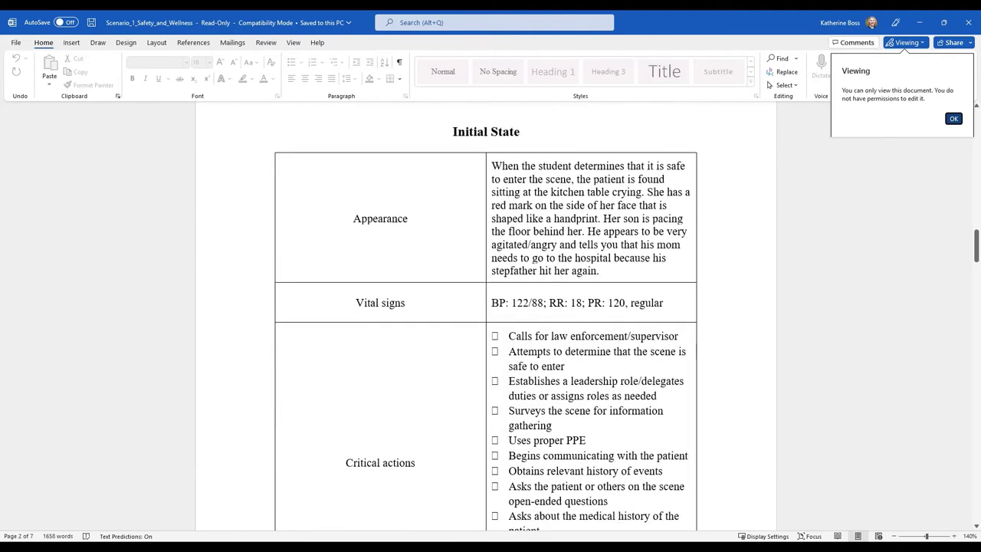
{"action": "scroll", "coordinate": [464, 279], "scroll_direction": "down", "scroll_amount": 10}
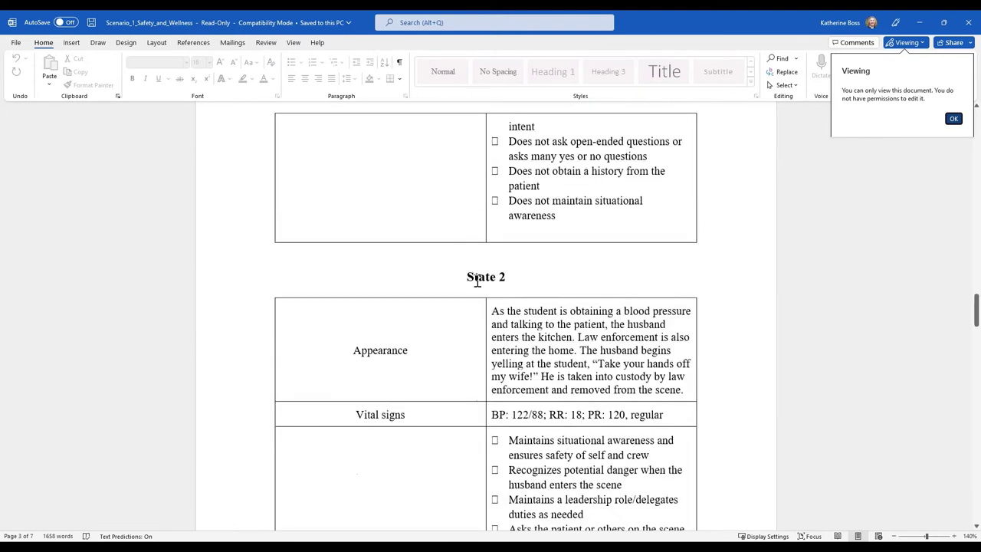
{"action": "scroll", "coordinate": [479, 281], "scroll_direction": "down", "scroll_amount": 5}
{"action": "left_click", "coordinate": [919, 23]}
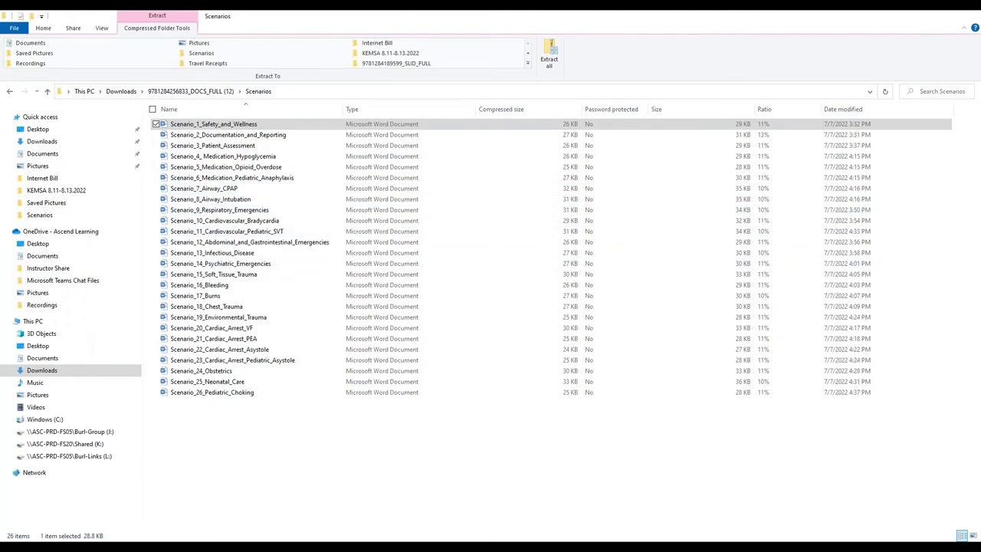
- Return to the course's Teaching Tools list, download the Fisdap 50 Scenarios archive and open it in a maximized File Explorer window
{"action": "left_click", "coordinate": [922, 15]}
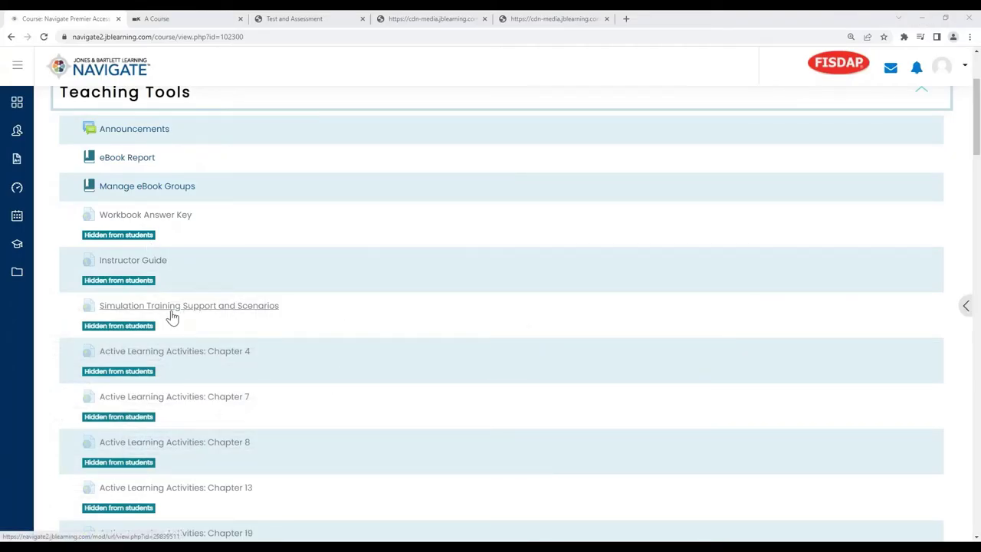
{"action": "scroll", "coordinate": [259, 311], "scroll_direction": "down", "scroll_amount": 1}
{"action": "scroll", "coordinate": [259, 311], "scroll_direction": "down", "scroll_amount": 1}
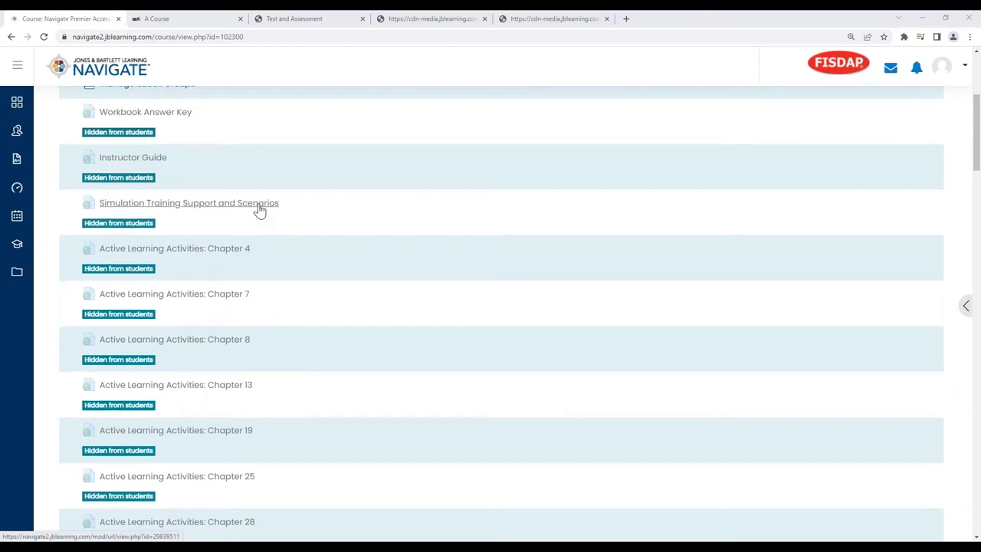
{"action": "scroll", "coordinate": [259, 210], "scroll_direction": "down", "scroll_amount": 3}
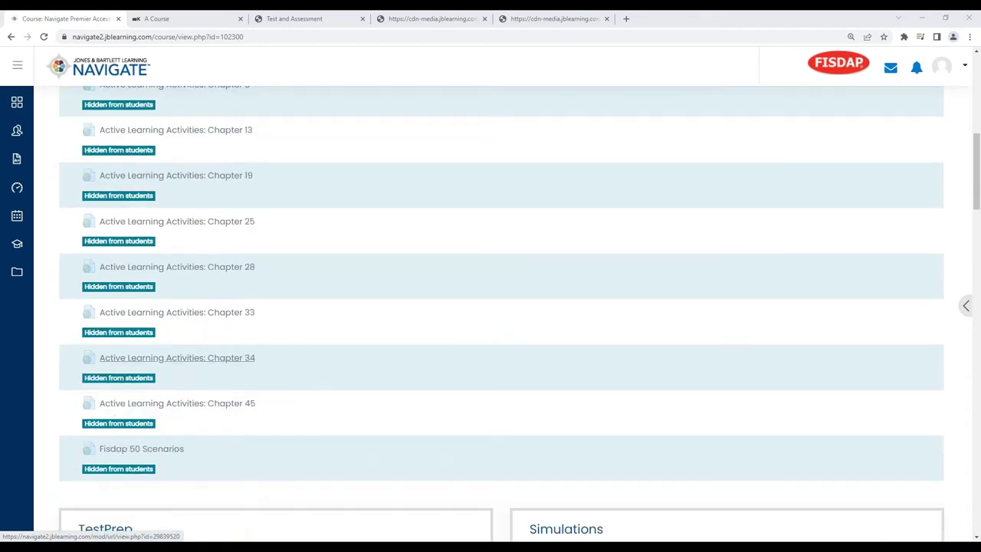
{"action": "left_click", "coordinate": [149, 455]}
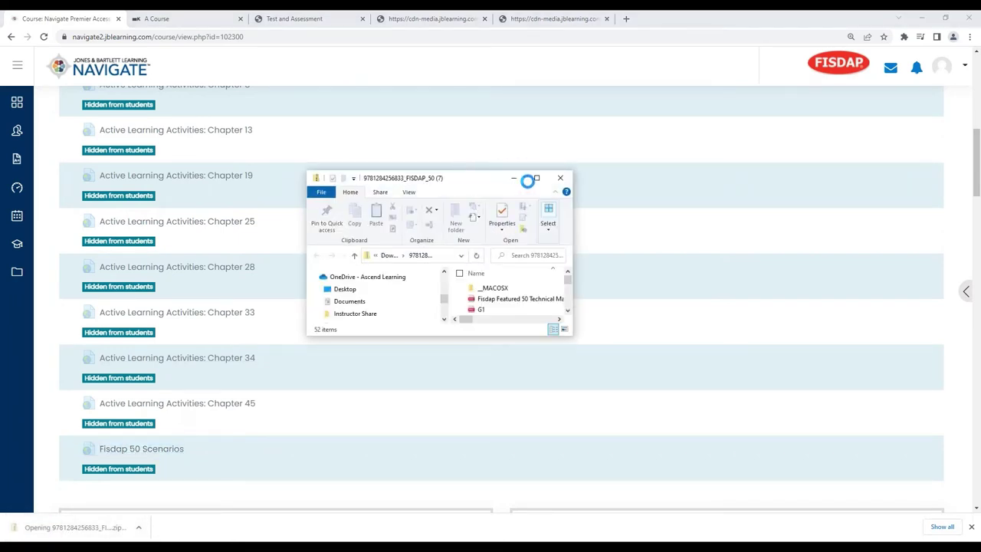
{"action": "left_click", "coordinate": [536, 179]}
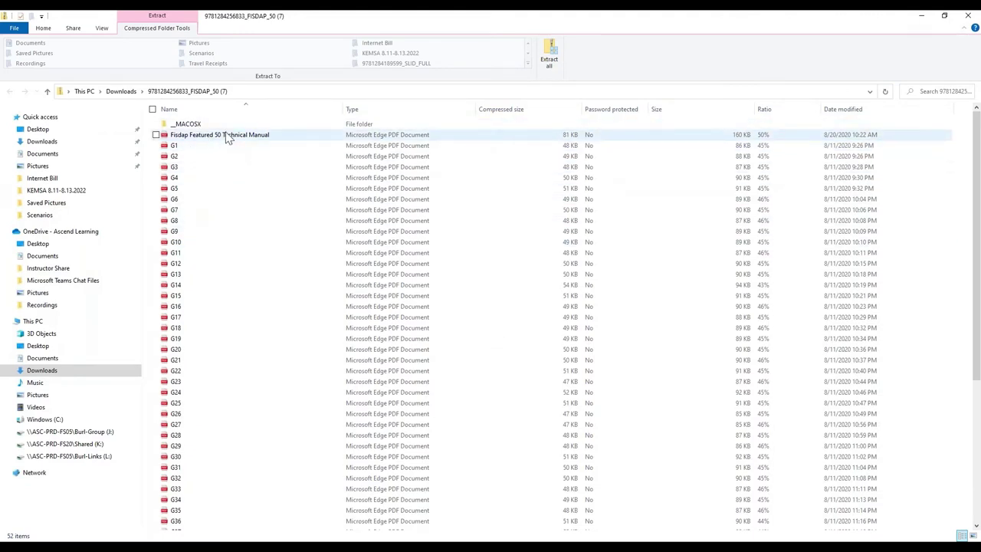
- Open the Fisdap Featured 50 Technical Manual PDF from the archive in a maximized window and enlarge the page view
{"action": "double_click", "coordinate": [230, 135]}
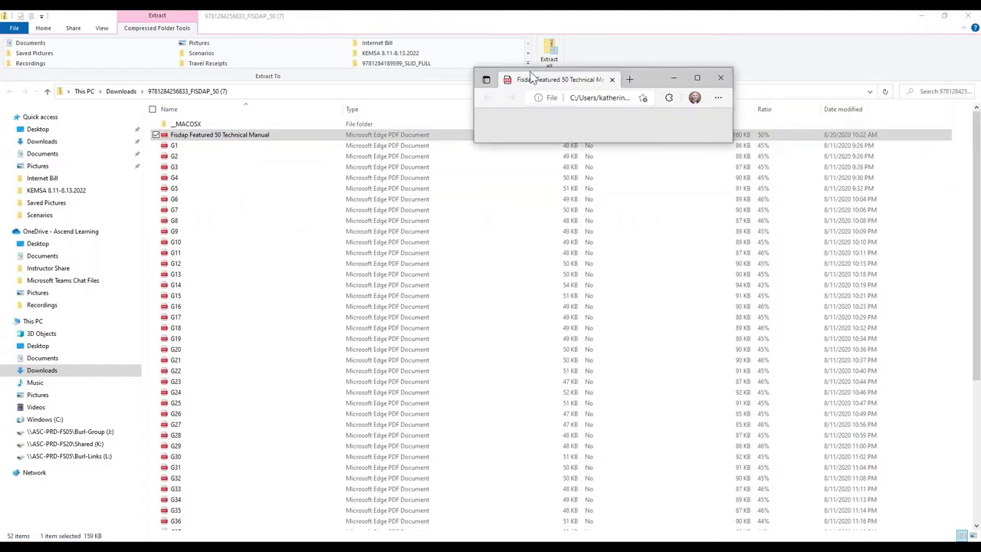
{"action": "left_click", "coordinate": [681, 68]}
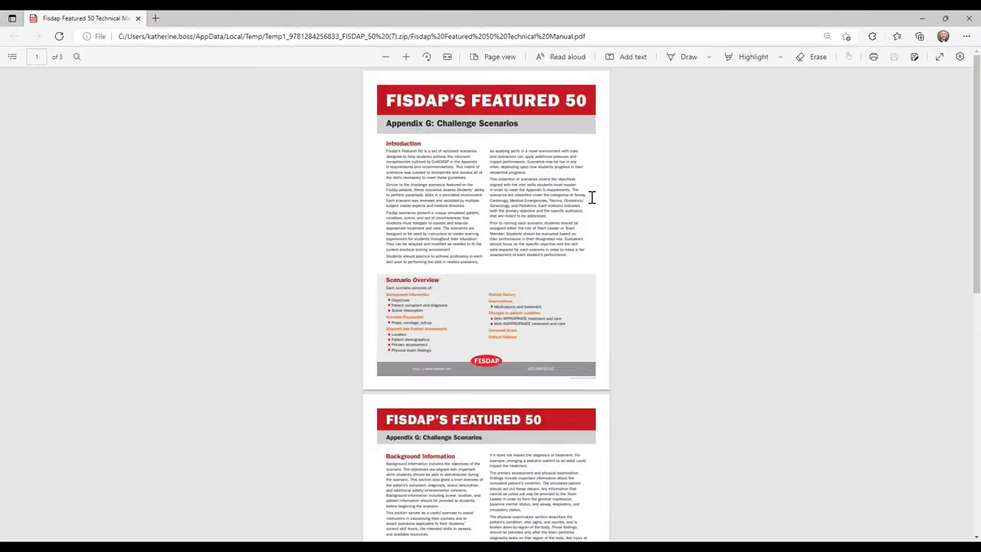
{"action": "scroll", "coordinate": [591, 197], "scroll_direction": "down", "scroll_amount": 3}
{"action": "scroll", "coordinate": [572, 220], "scroll_direction": "up", "scroll_amount": 2}
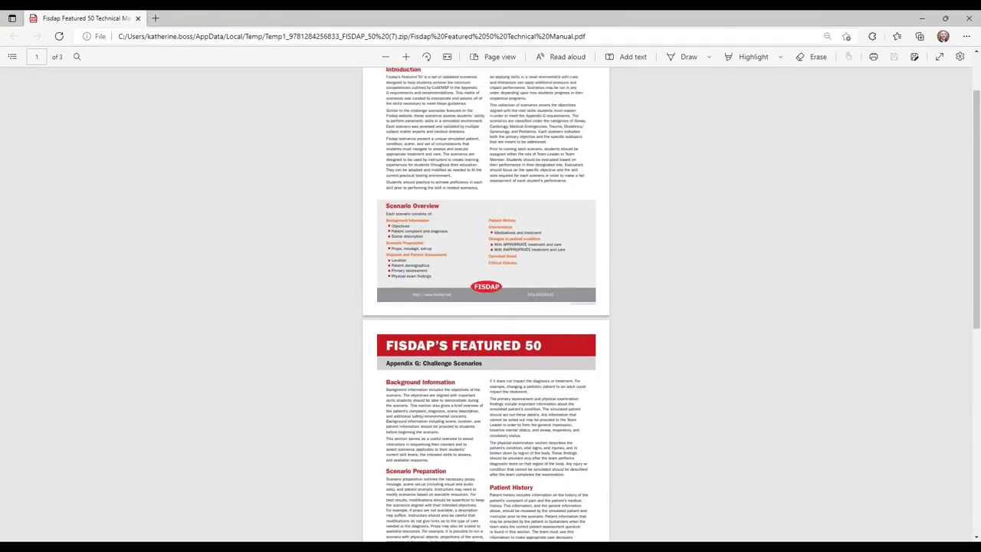
{"action": "scroll", "coordinate": [572, 219], "scroll_direction": "up", "scroll_amount": 5, "text": "ctrl"}
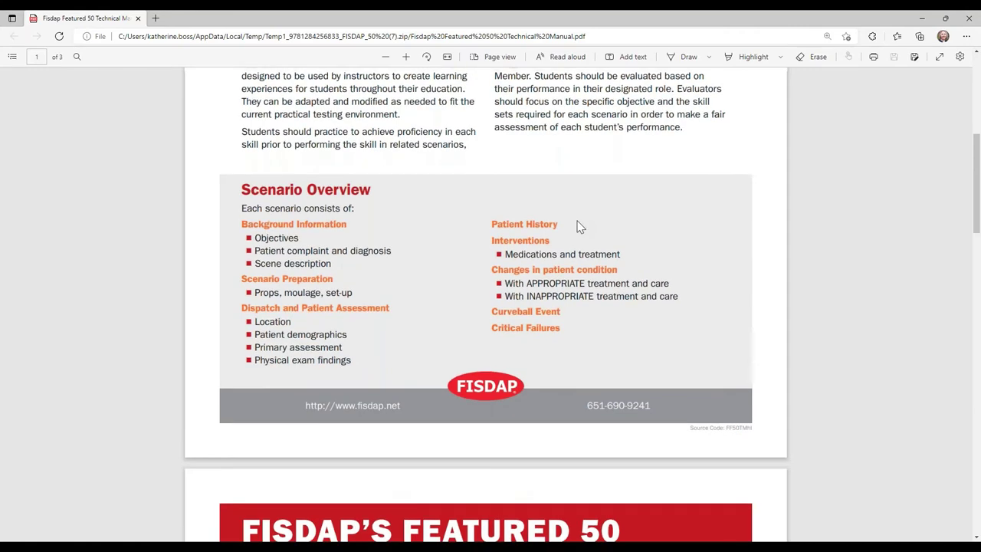
- Read through the technical manual, from the introduction and Scenario Overview to the section descriptions on the following pages
{"action": "scroll", "coordinate": [580, 227], "scroll_direction": "up", "scroll_amount": 5}
{"action": "scroll", "coordinate": [641, 235], "scroll_direction": "down", "scroll_amount": 1}
{"action": "scroll", "coordinate": [570, 237], "scroll_direction": "down", "scroll_amount": 10}
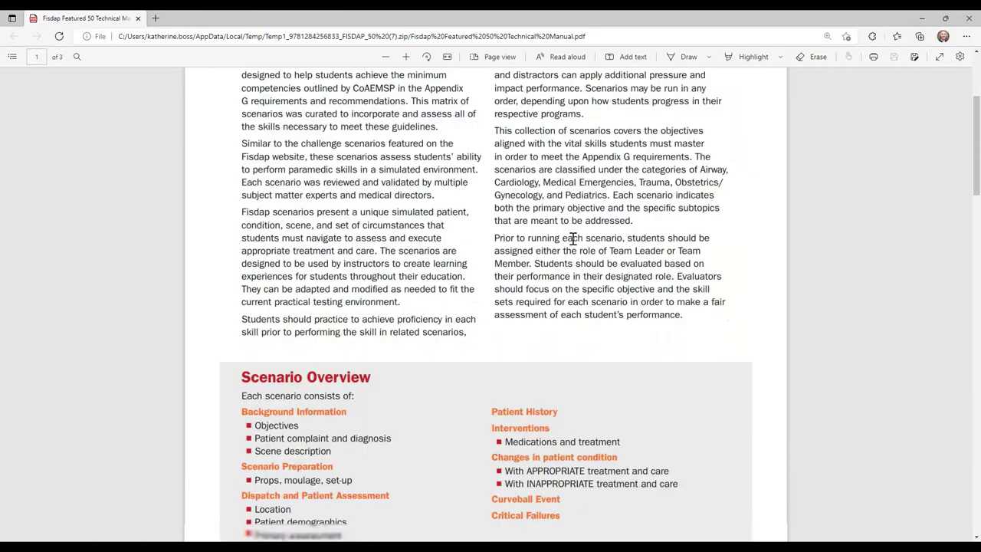
{"action": "scroll", "coordinate": [573, 238], "scroll_direction": "down", "scroll_amount": 4}
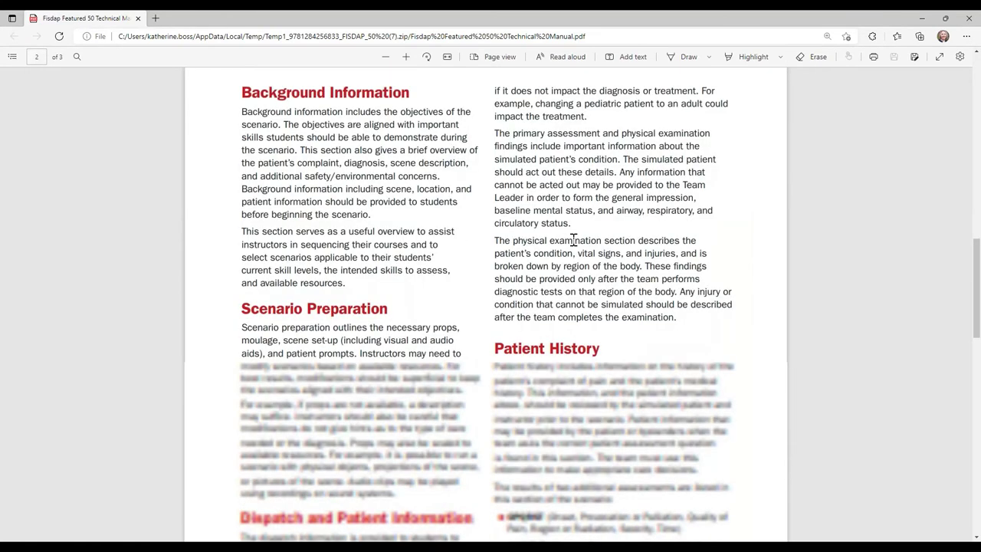
{"action": "scroll", "coordinate": [573, 240], "scroll_direction": "down", "scroll_amount": 10}
{"action": "scroll", "coordinate": [573, 240], "scroll_direction": "down", "scroll_amount": 4}
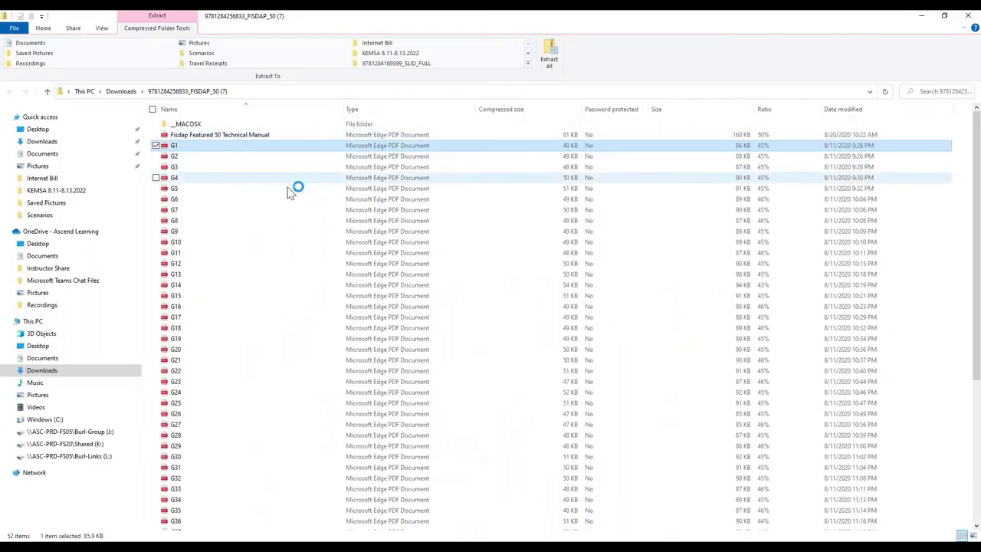
- Open the G1 scenario PDF from the Fisdap archive and adjust the zoom so the first page is readable
{"action": "key", "text": "Return"}
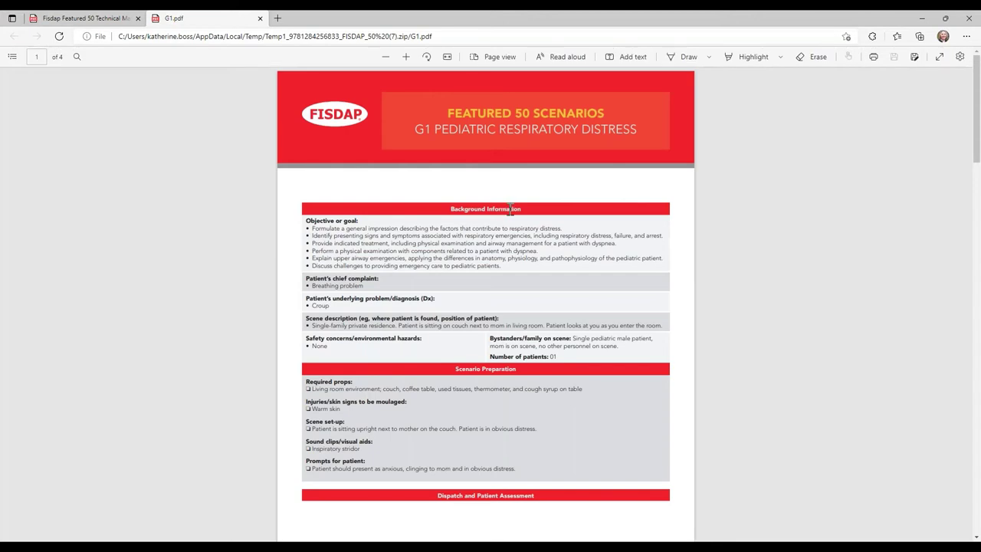
{"action": "scroll", "coordinate": [511, 210], "scroll_direction": "up", "scroll_amount": 2}
{"action": "scroll", "coordinate": [511, 210], "scroll_direction": "up", "scroll_amount": 3}
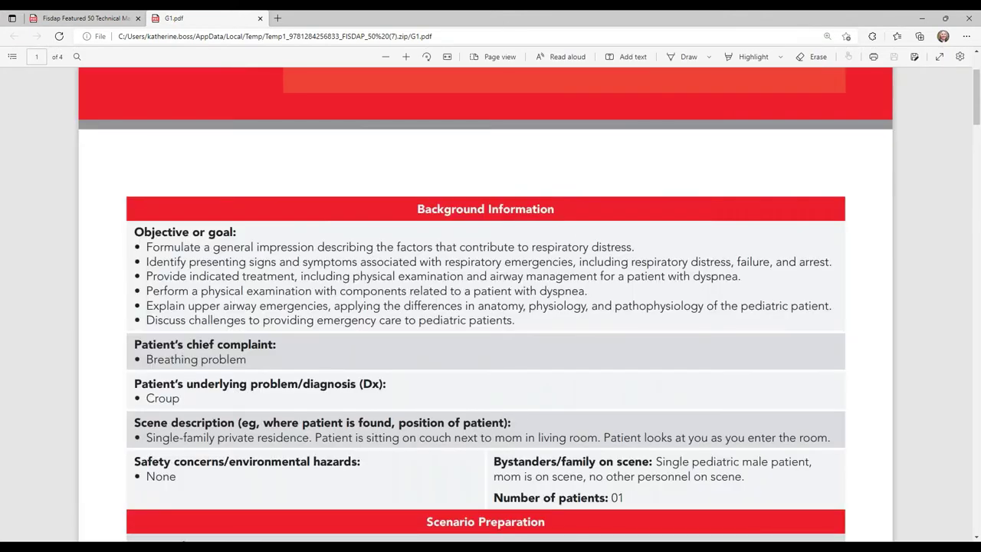
{"action": "scroll", "coordinate": [559, 153], "scroll_direction": "down", "scroll_amount": 3}
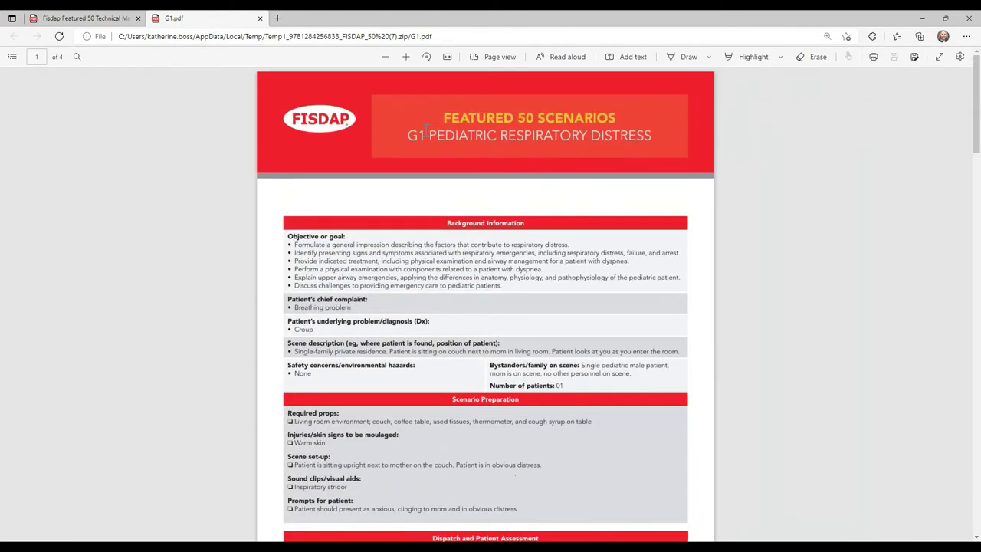
- Read through the G1 Pediatric Respiratory Distress scenario, from background information and patient assessment to interventions, vitals sets and critical failures
{"action": "left_click_drag", "start_coordinate": [426, 131], "coordinate": [646, 136]}
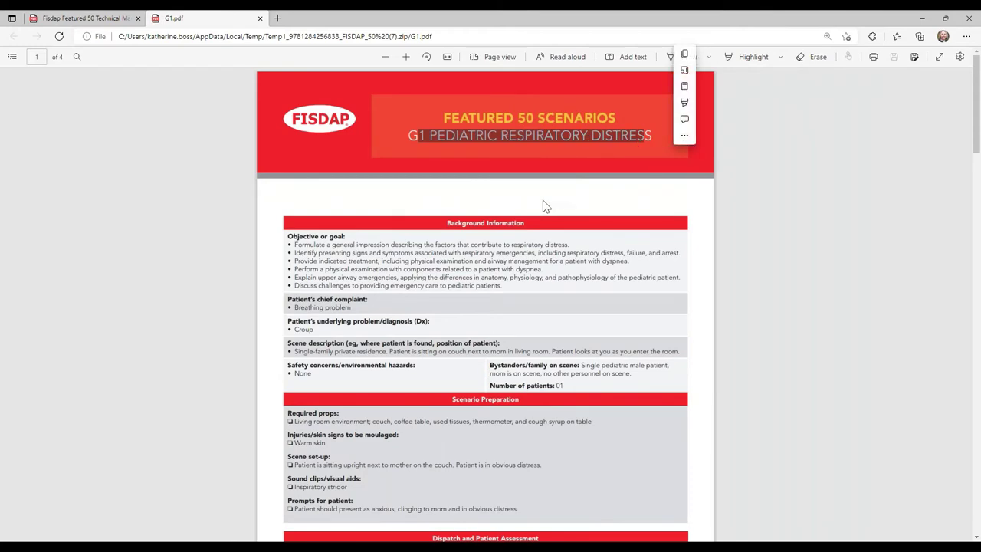
{"action": "scroll", "coordinate": [574, 241], "scroll_direction": "down", "scroll_amount": 3}
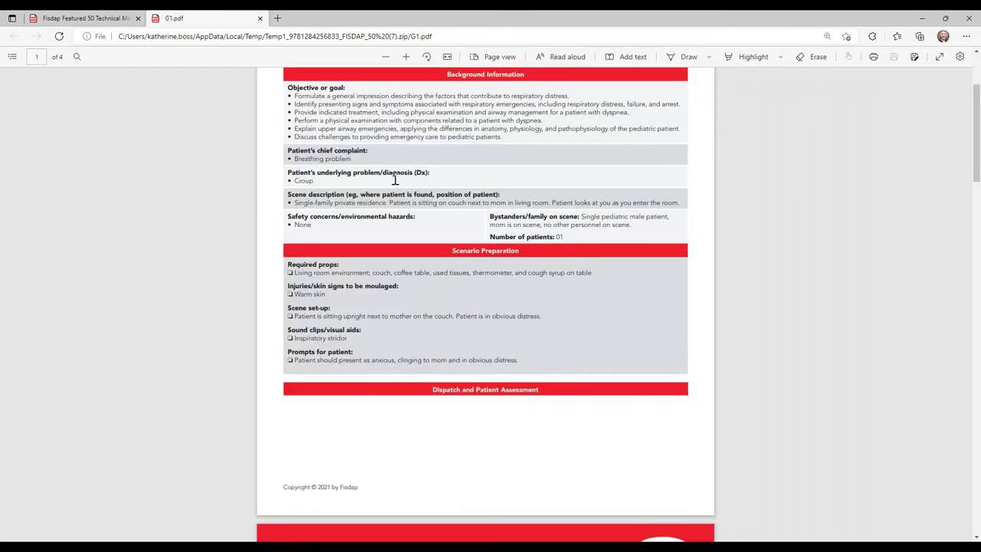
{"action": "scroll", "coordinate": [395, 178], "scroll_direction": "up", "scroll_amount": 3}
{"action": "scroll", "coordinate": [485, 310], "scroll_direction": "down", "scroll_amount": 2}
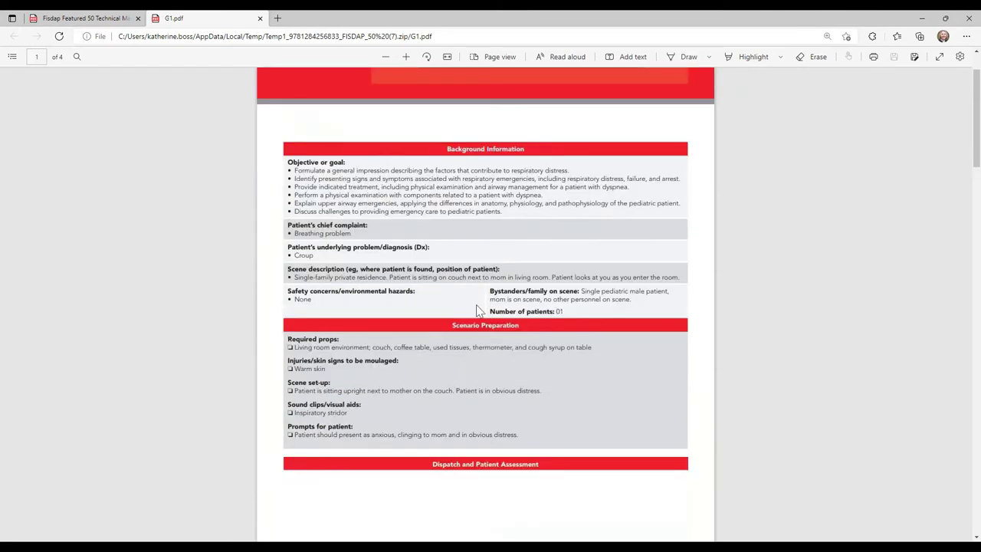
{"action": "scroll", "coordinate": [491, 291], "scroll_direction": "down", "scroll_amount": 4}
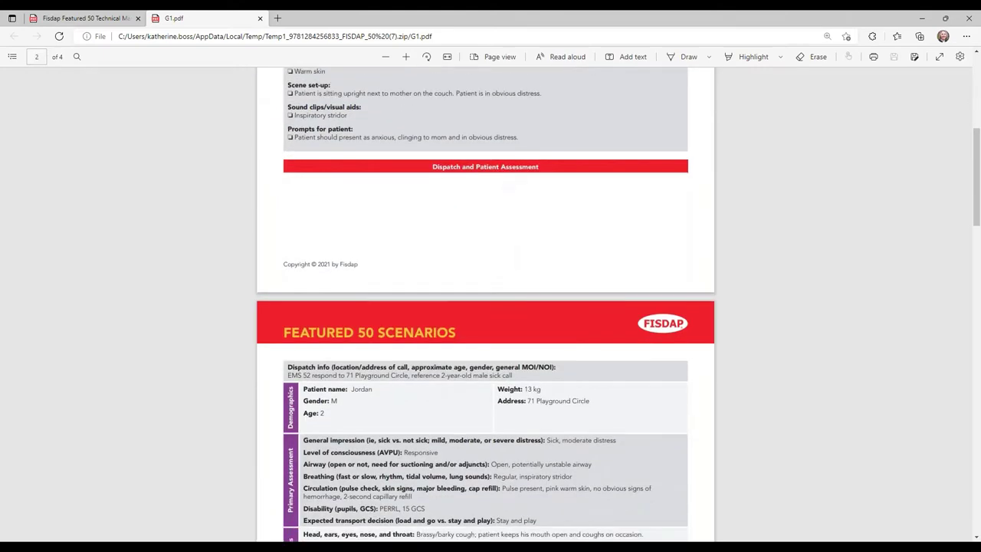
{"action": "scroll", "coordinate": [557, 260], "scroll_direction": "up", "scroll_amount": 3}
{"action": "scroll", "coordinate": [557, 261], "scroll_direction": "down", "scroll_amount": 12}
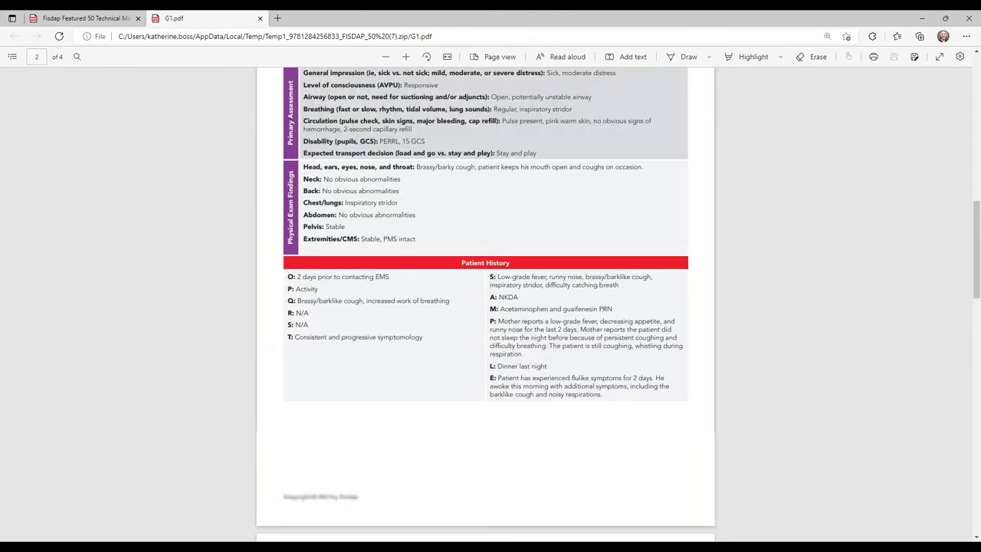
{"action": "scroll", "coordinate": [515, 264], "scroll_direction": "up", "scroll_amount": 3}
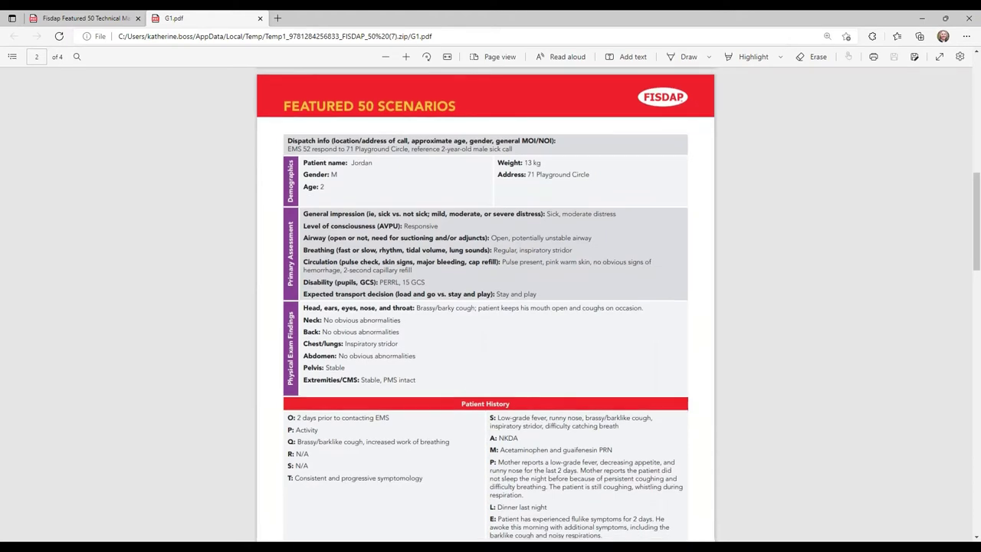
{"action": "scroll", "coordinate": [516, 263], "scroll_direction": "down", "scroll_amount": 4}
{"action": "scroll", "coordinate": [516, 263], "scroll_direction": "down", "scroll_amount": 3}
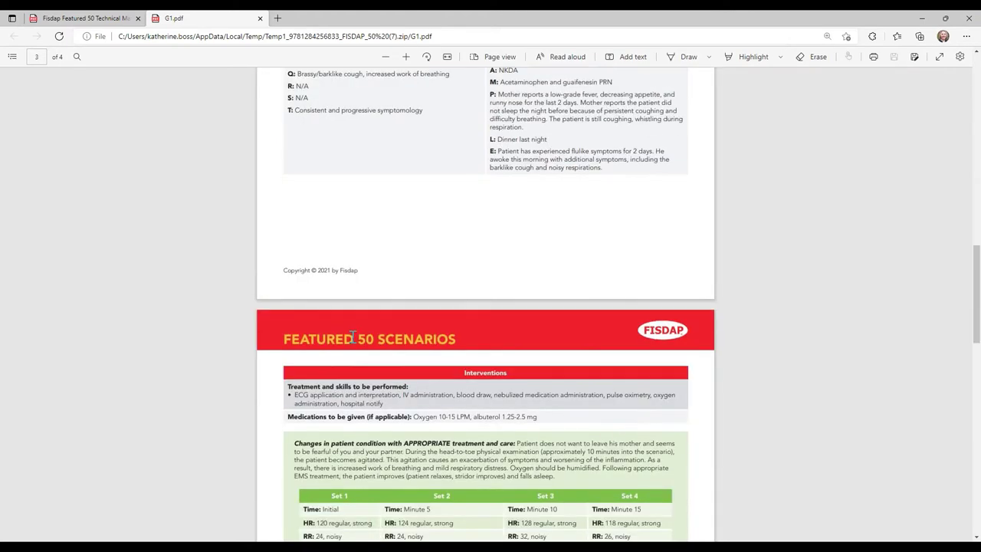
{"action": "scroll", "coordinate": [485, 334], "scroll_direction": "down", "scroll_amount": 11}
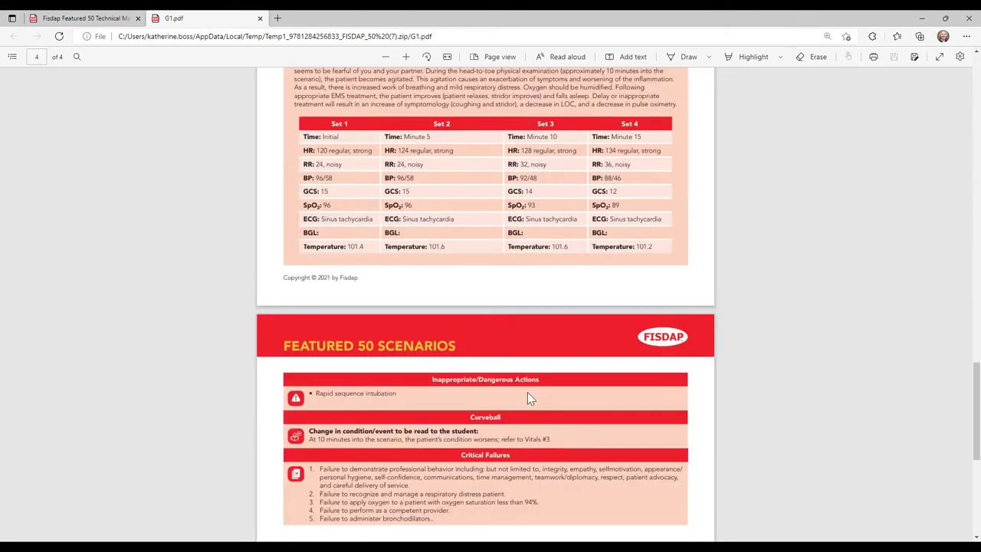
{"action": "scroll", "coordinate": [865, 135], "scroll_direction": "up", "scroll_amount": 5}
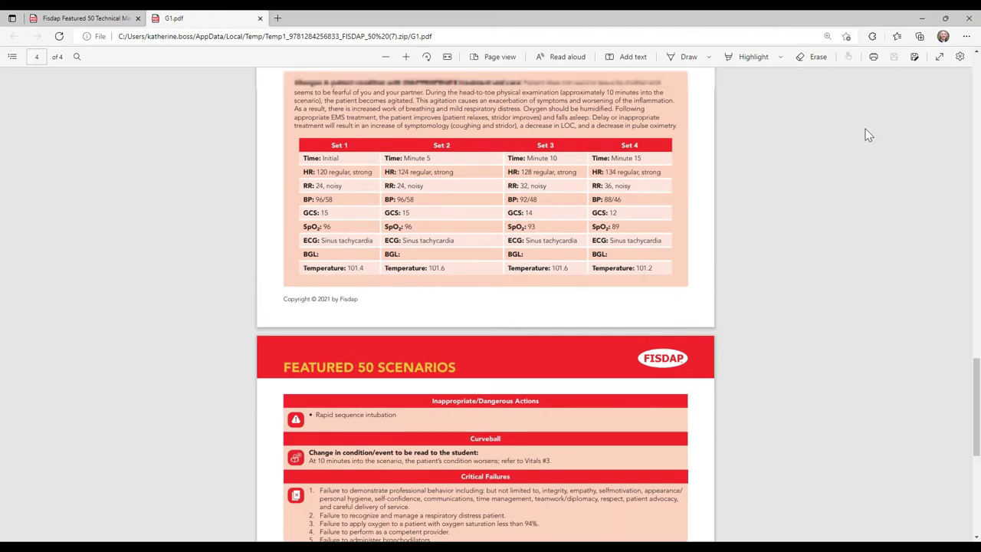
- Return to the course's Teaching Tools list, open Active Learning Activities: Chapter 33 and enlarge the PDF to 156%
{"action": "left_click", "coordinate": [922, 18]}
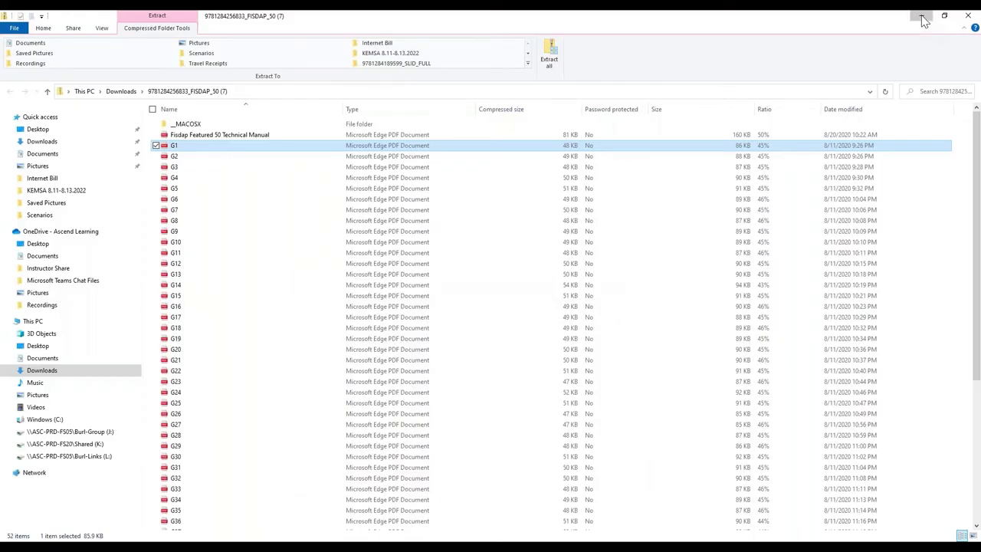
{"action": "left_click", "coordinate": [922, 18]}
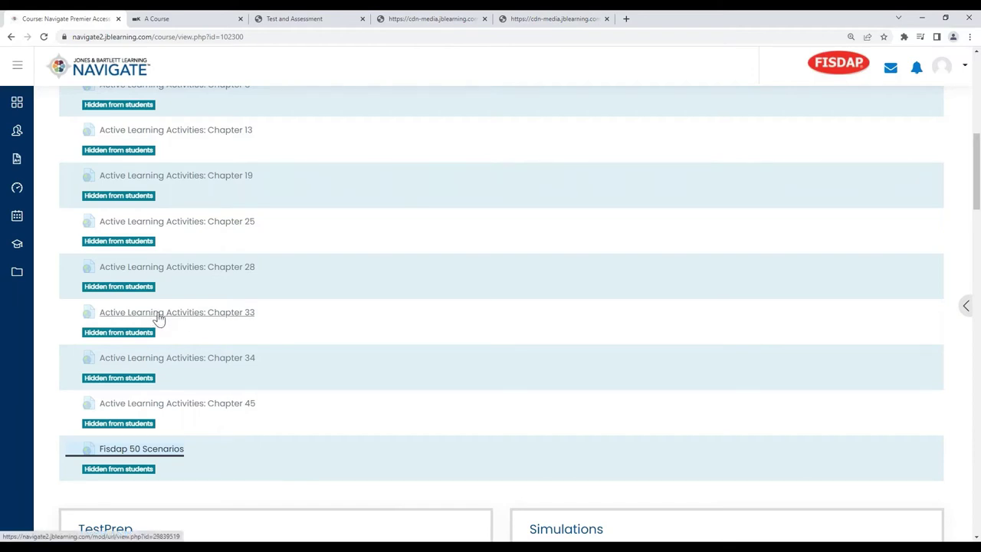
{"action": "scroll", "coordinate": [230, 320], "scroll_direction": "up", "scroll_amount": 1}
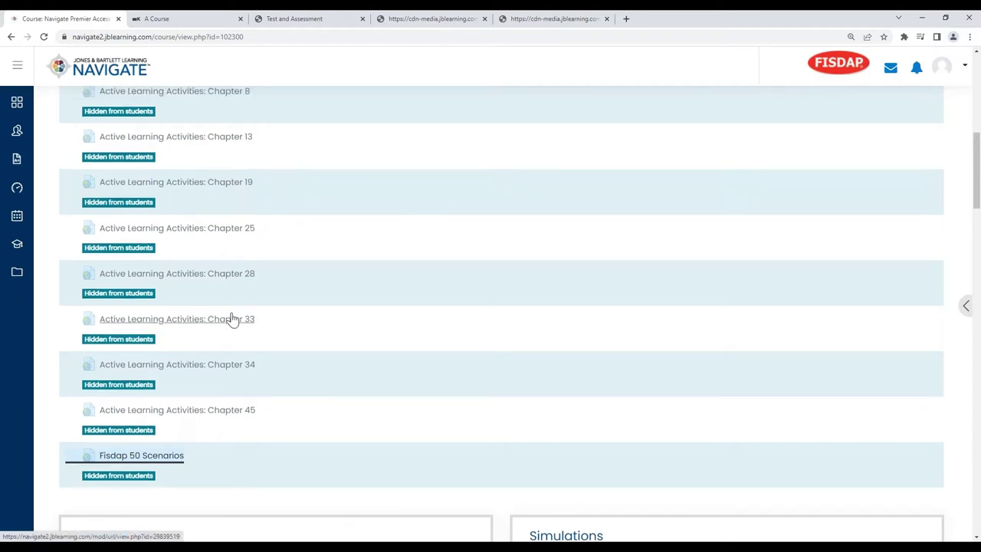
{"action": "scroll", "coordinate": [232, 319], "scroll_direction": "up", "scroll_amount": 2}
{"action": "scroll", "coordinate": [235, 322], "scroll_direction": "down", "scroll_amount": 1}
{"action": "left_click", "coordinate": [182, 365]}
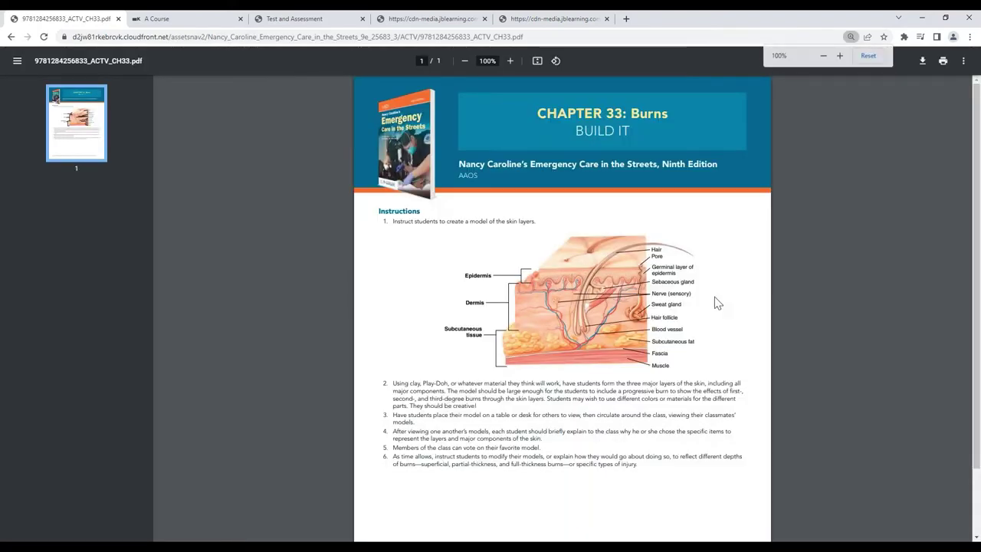
{"action": "scroll", "coordinate": [715, 303], "scroll_direction": "up", "scroll_amount": 3}
{"action": "scroll", "coordinate": [699, 135], "scroll_direction": "up", "scroll_amount": 2}
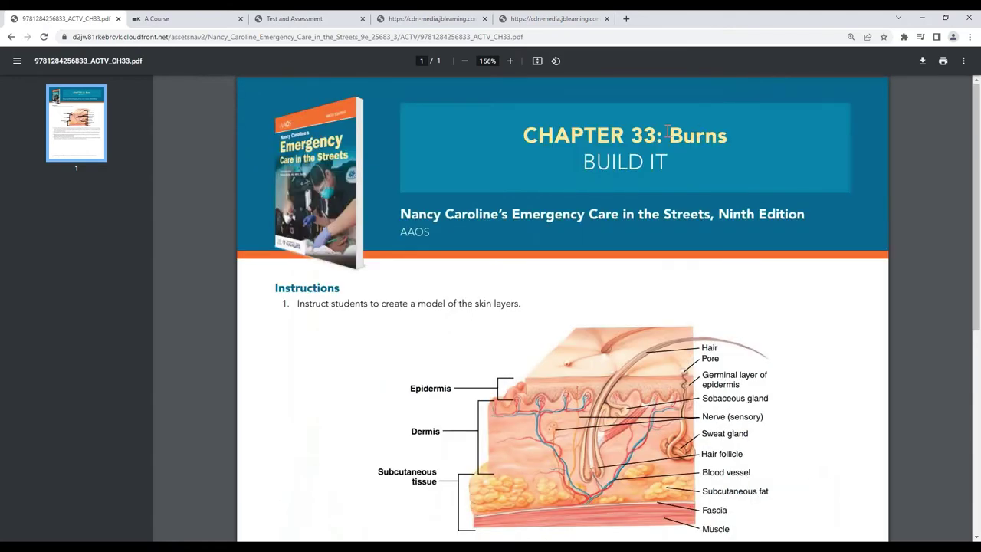
- Examine the Chapter 33 Burns activity and its skin diagram, highlighting the first instruction about creating a model of the skin layers
{"action": "scroll", "coordinate": [664, 283], "scroll_direction": "down", "scroll_amount": 2}
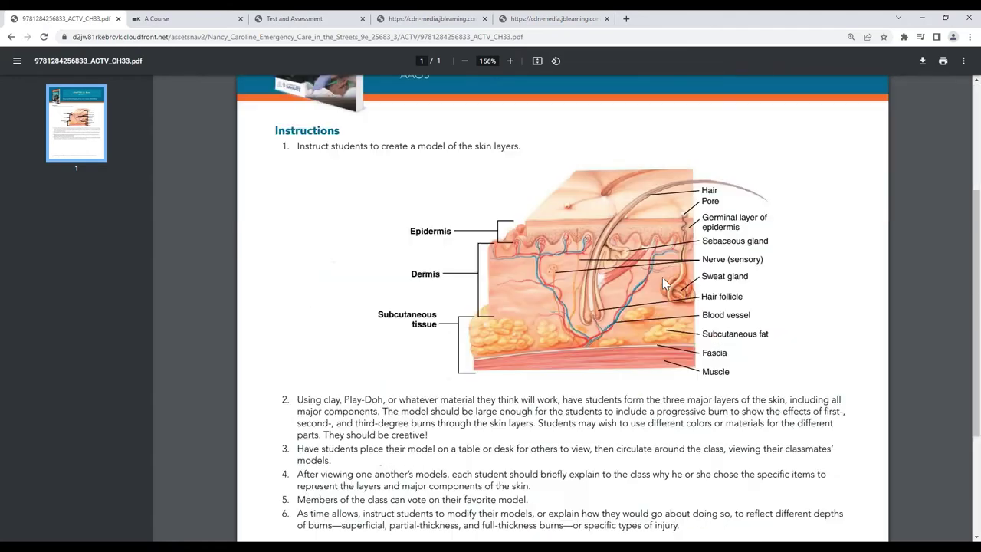
{"action": "scroll", "coordinate": [629, 261], "scroll_direction": "down", "scroll_amount": 1}
{"action": "scroll", "coordinate": [614, 226], "scroll_direction": "up", "scroll_amount": 2}
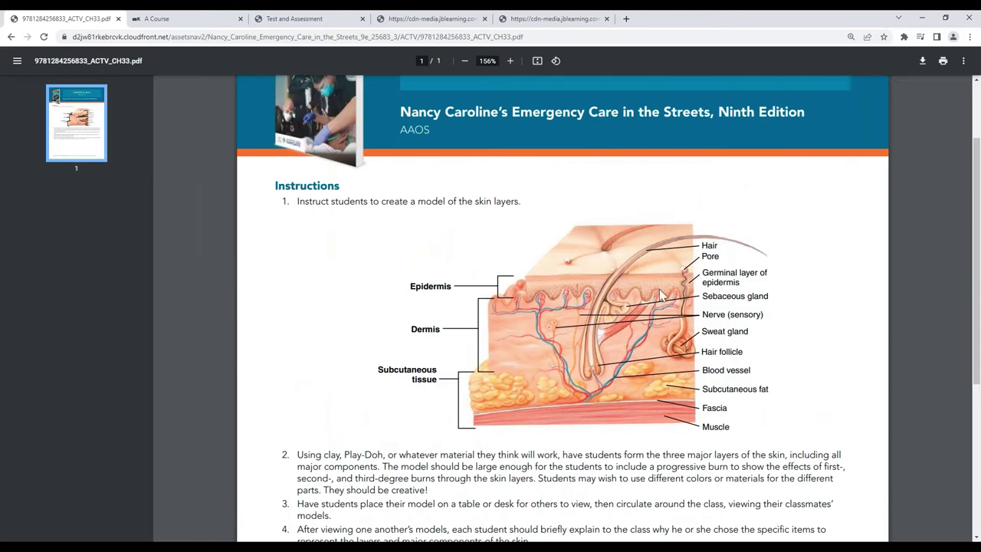
{"action": "scroll", "coordinate": [658, 291], "scroll_direction": "down", "scroll_amount": 2}
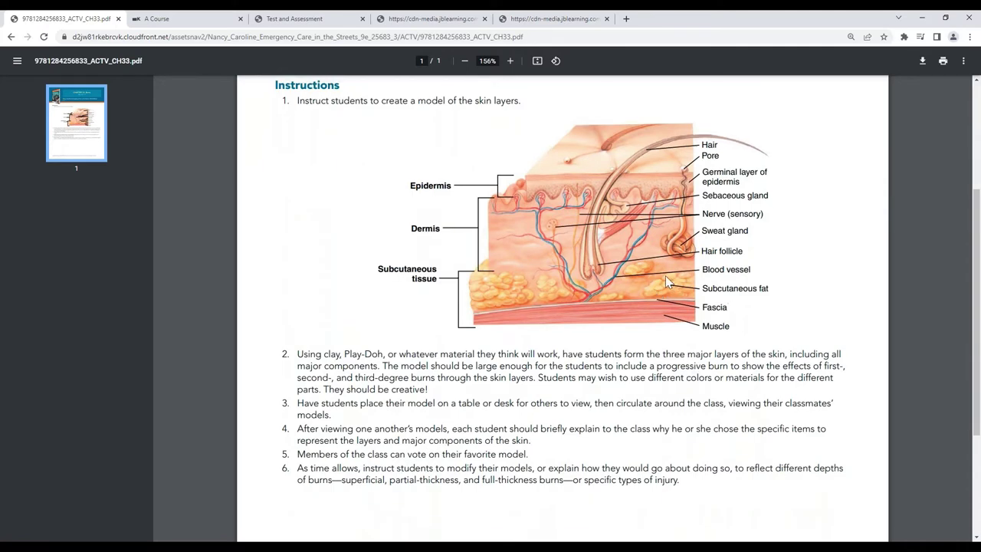
{"action": "scroll", "coordinate": [443, 309], "scroll_direction": "up", "scroll_amount": 4}
{"action": "triple_click", "coordinate": [444, 292]}
{"action": "scroll", "coordinate": [546, 252], "scroll_direction": "down", "scroll_amount": 1}
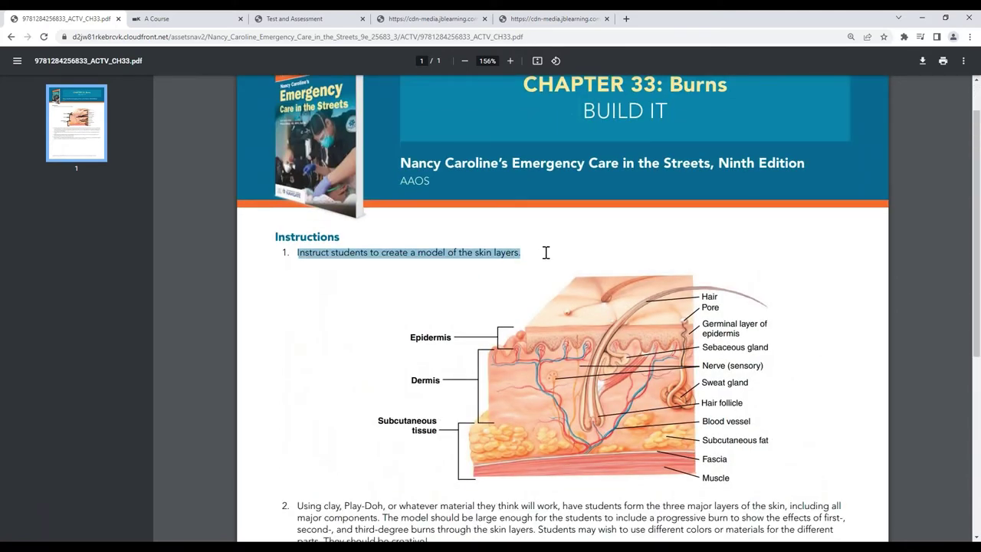
{"action": "scroll", "coordinate": [568, 300], "scroll_direction": "down", "scroll_amount": 1}
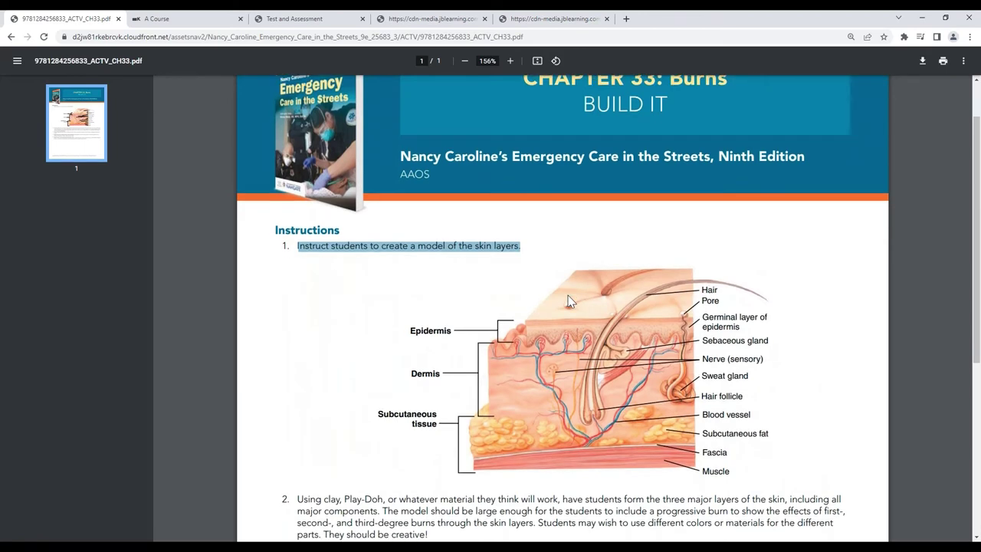
- Review instructions 2 to 6 of the Burns activity, highlighting the Play-Doh material and the wording about students modifying their models
{"action": "scroll", "coordinate": [568, 300], "scroll_direction": "down", "scroll_amount": 3}
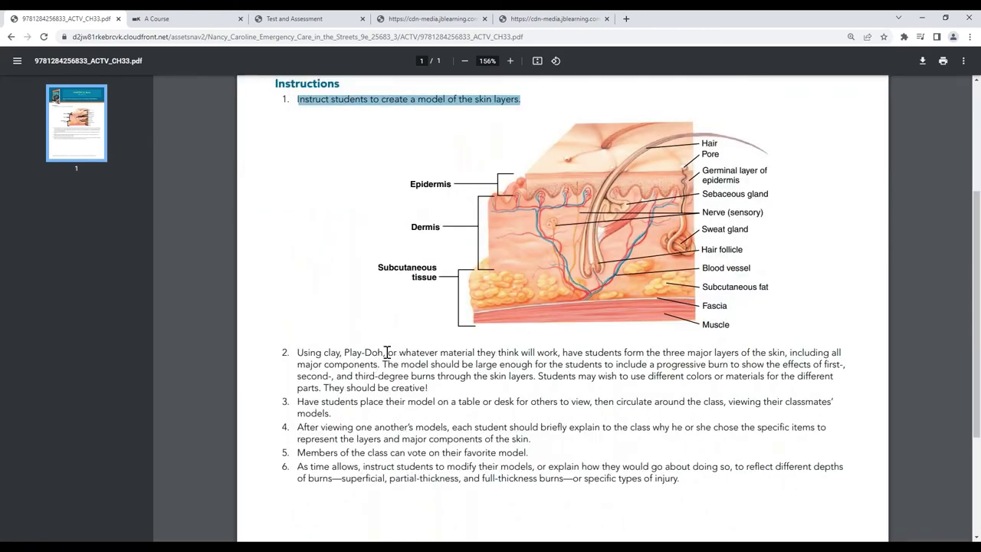
{"action": "left_click_drag", "start_coordinate": [394, 352], "coordinate": [344, 351]}
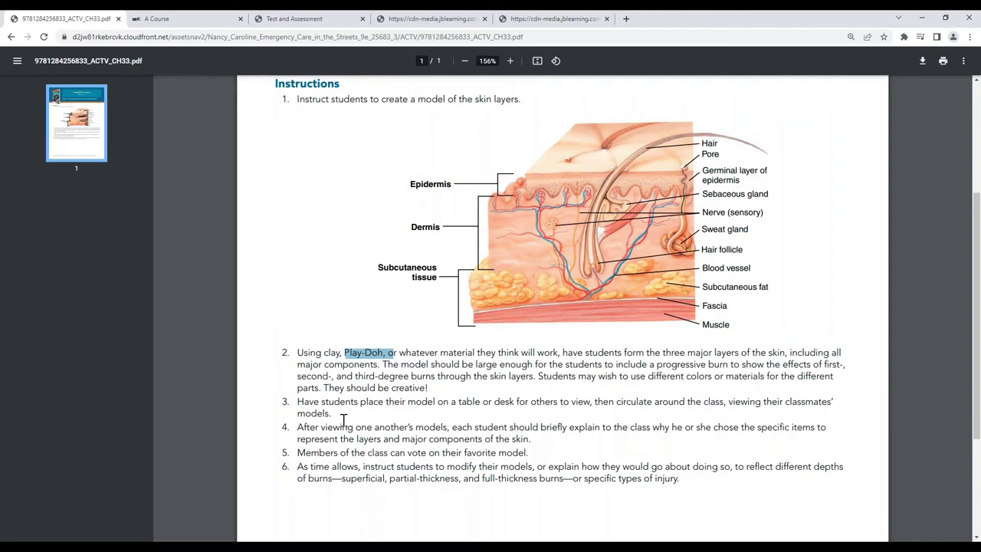
{"action": "scroll", "coordinate": [343, 422], "scroll_direction": "down", "scroll_amount": 3}
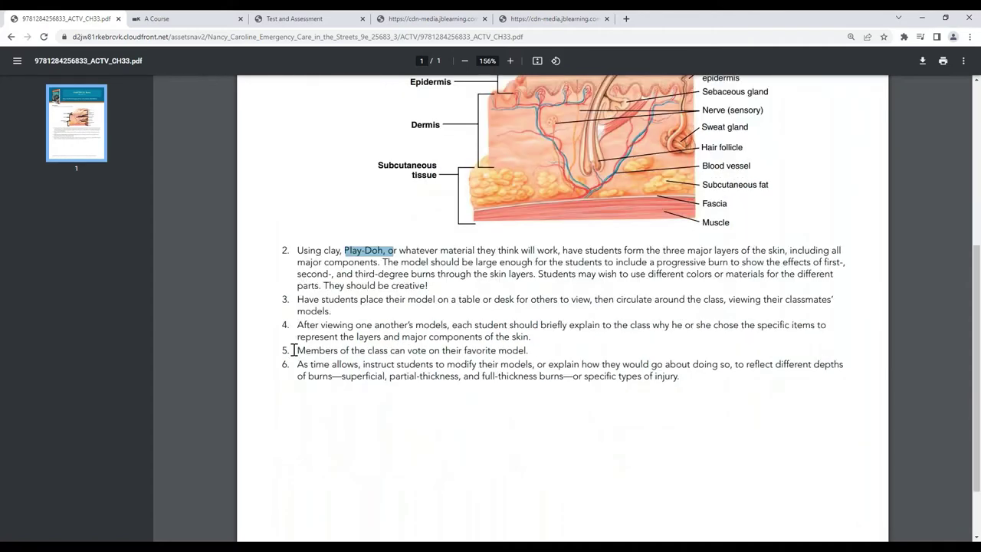
{"action": "left_click_drag", "start_coordinate": [294, 350], "coordinate": [411, 364]}
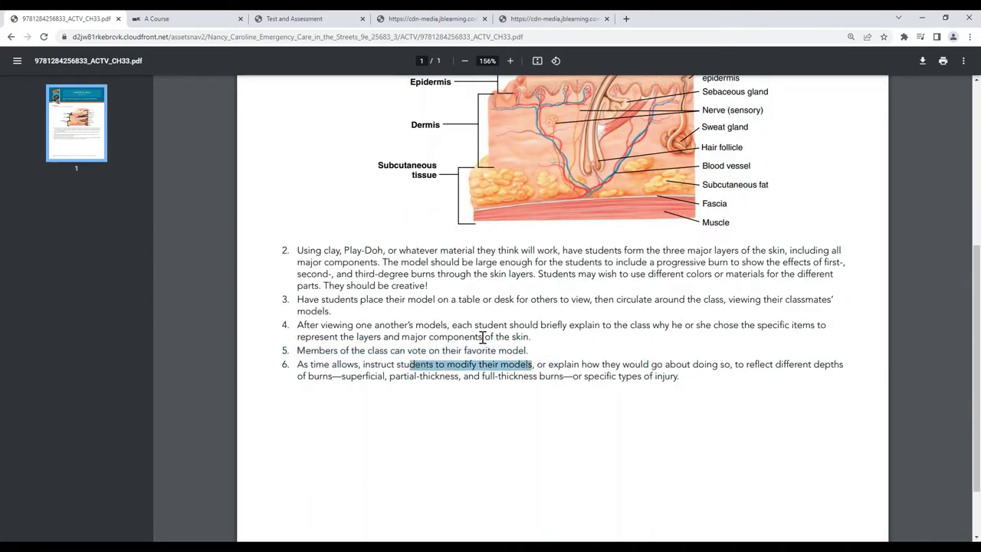
{"action": "scroll", "coordinate": [620, 339], "scroll_direction": "up", "scroll_amount": 1}
{"action": "scroll", "coordinate": [563, 304], "scroll_direction": "up", "scroll_amount": 4}
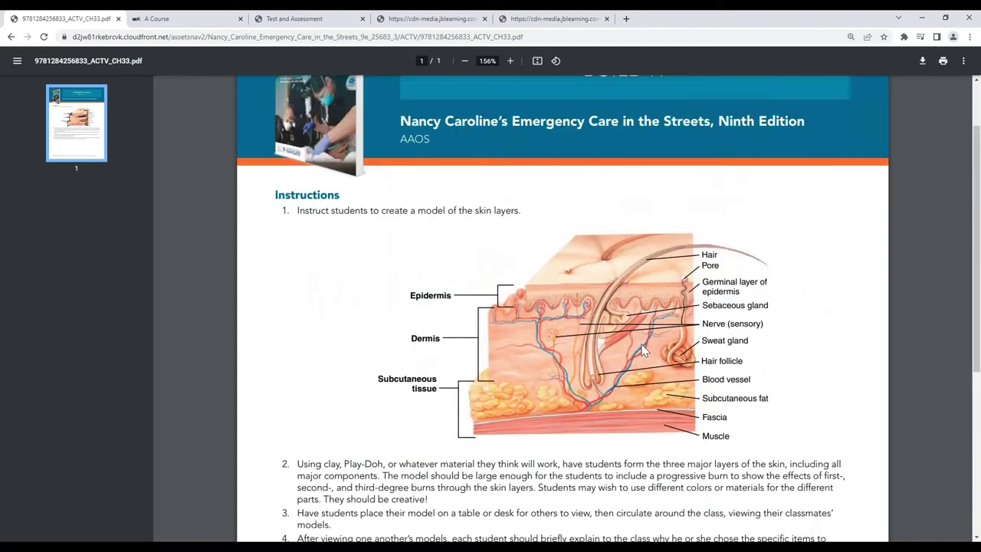
- Return to the course page, expand the Teaching Tools section to review its resources and collapse it again
{"action": "left_click", "coordinate": [11, 36]}
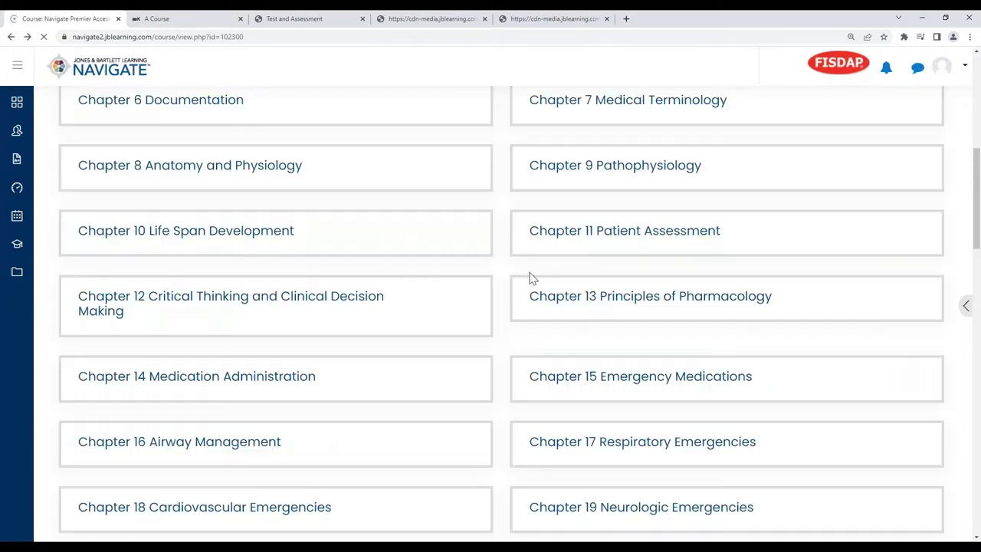
{"action": "scroll", "coordinate": [853, 181], "scroll_direction": "up", "scroll_amount": 4}
{"action": "scroll", "coordinate": [851, 181], "scroll_direction": "up", "scroll_amount": 2}
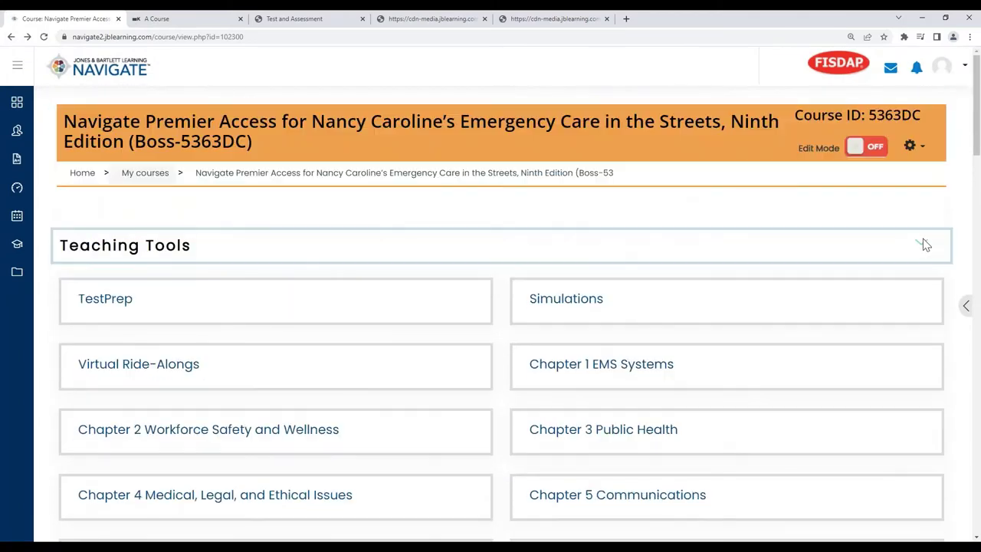
{"action": "left_click", "coordinate": [921, 245]}
{"action": "scroll", "coordinate": [920, 255], "scroll_direction": "down", "scroll_amount": 3}
{"action": "scroll", "coordinate": [920, 255], "scroll_direction": "up", "scroll_amount": 3}
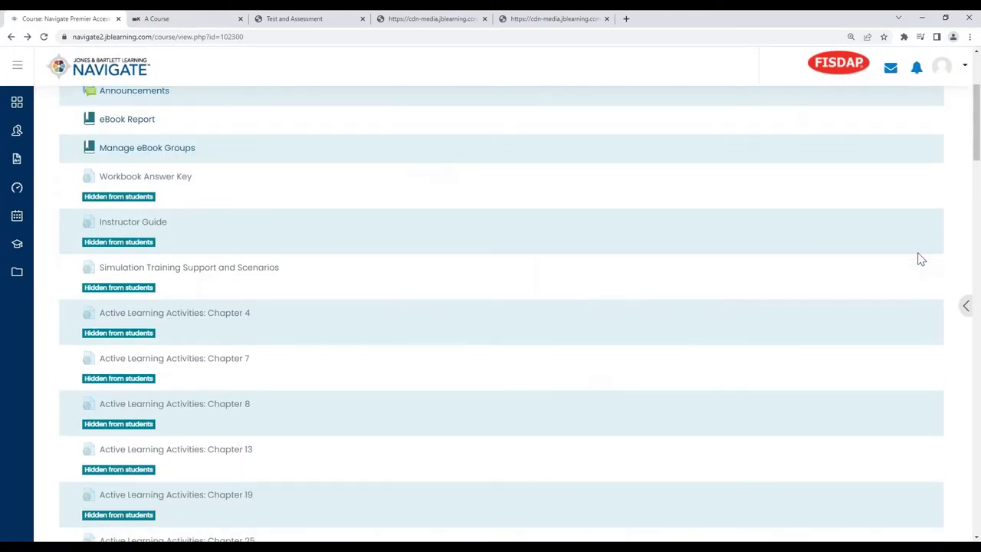
{"action": "left_click", "coordinate": [922, 247]}
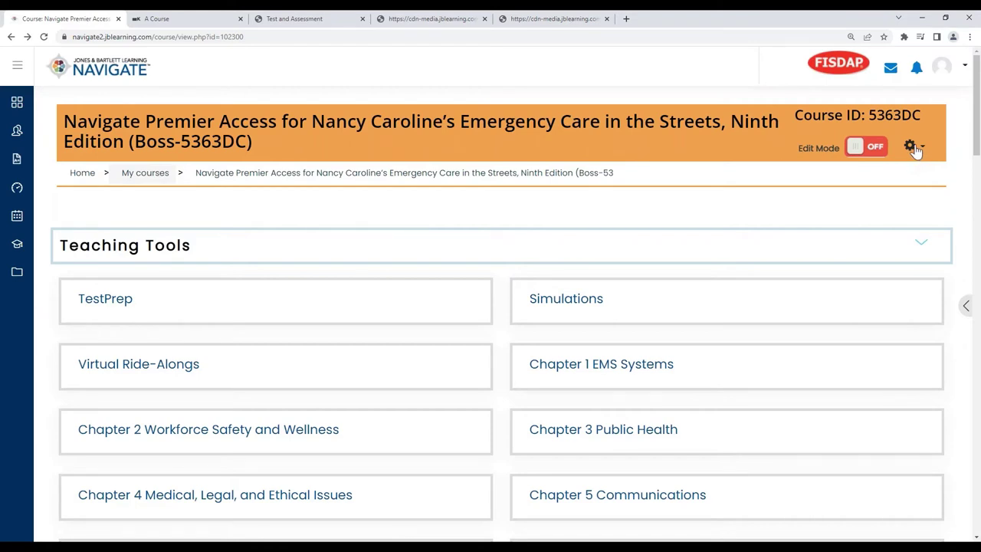
- Show the course's side blocks and open the Assignment Bulk Activity Settings from Course administration
{"action": "left_click", "coordinate": [965, 306]}
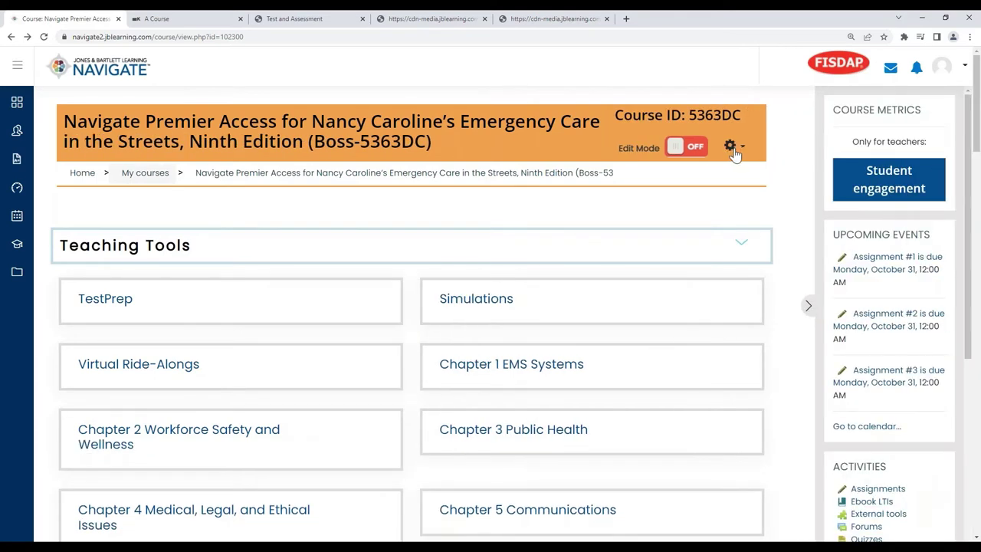
{"action": "left_click", "coordinate": [732, 150]}
{"action": "left_click", "coordinate": [665, 201]}
{"action": "scroll", "coordinate": [397, 391], "scroll_direction": "down", "scroll_amount": 3}
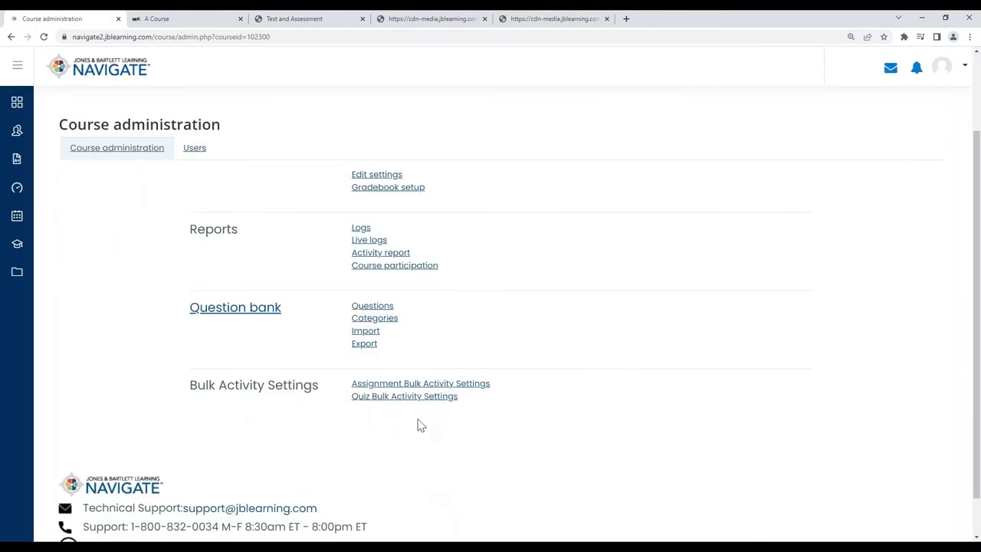
{"action": "left_click", "coordinate": [374, 384]}
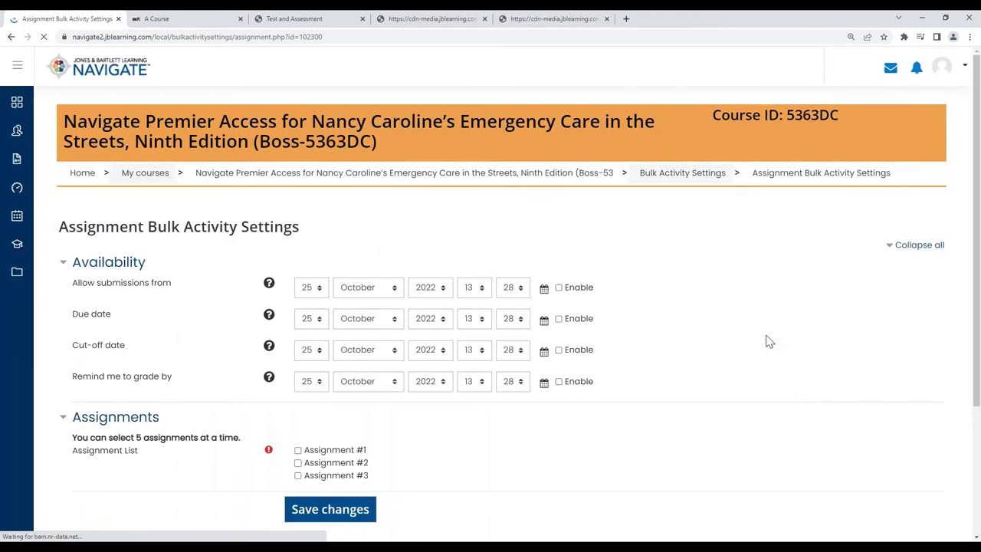
- Select Assignment #1, Assignment #2 and Assignment #3 for the bulk settings and highlight the note about selecting 5 assignments at a time
{"action": "scroll", "coordinate": [445, 338], "scroll_direction": "down", "scroll_amount": 2}
{"action": "left_click", "coordinate": [298, 349]}
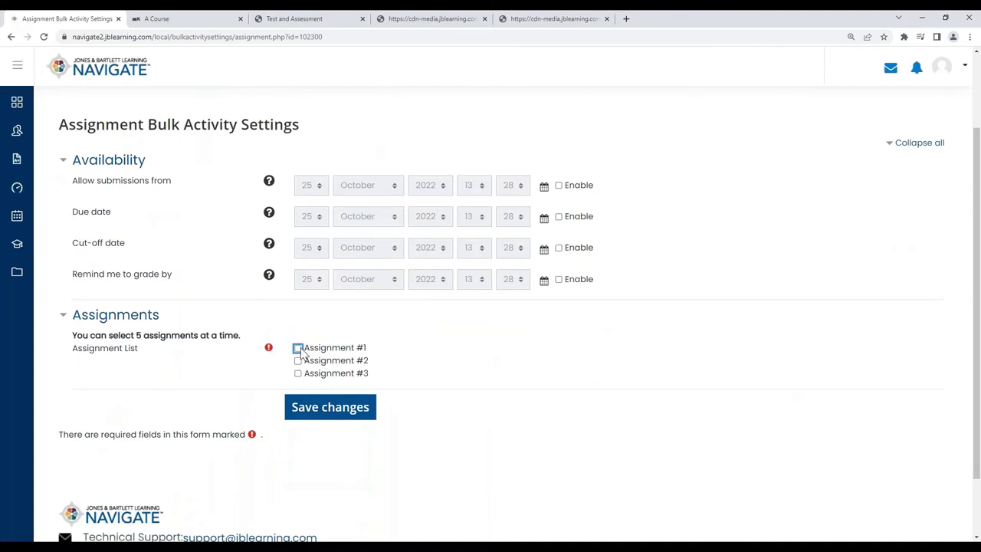
{"action": "left_click", "coordinate": [299, 382]}
{"action": "left_click", "coordinate": [298, 395]}
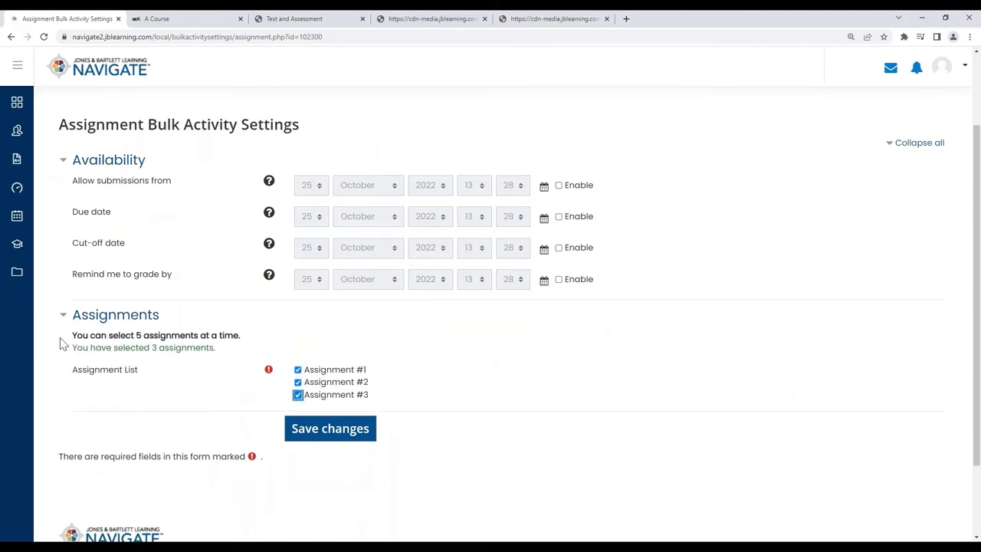
{"action": "left_click_drag", "start_coordinate": [61, 344], "coordinate": [109, 342]}
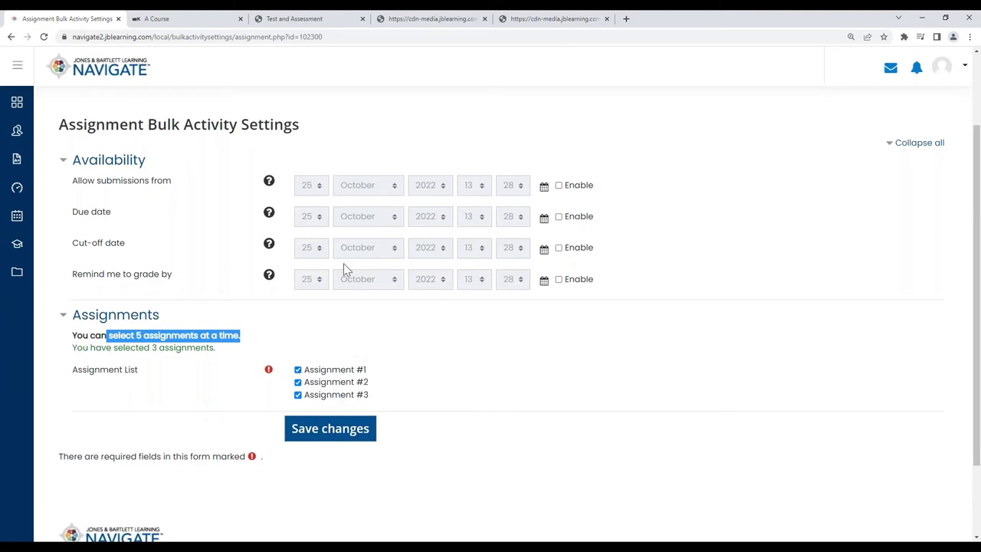
{"action": "scroll", "coordinate": [360, 299], "scroll_direction": "up", "scroll_amount": 1}
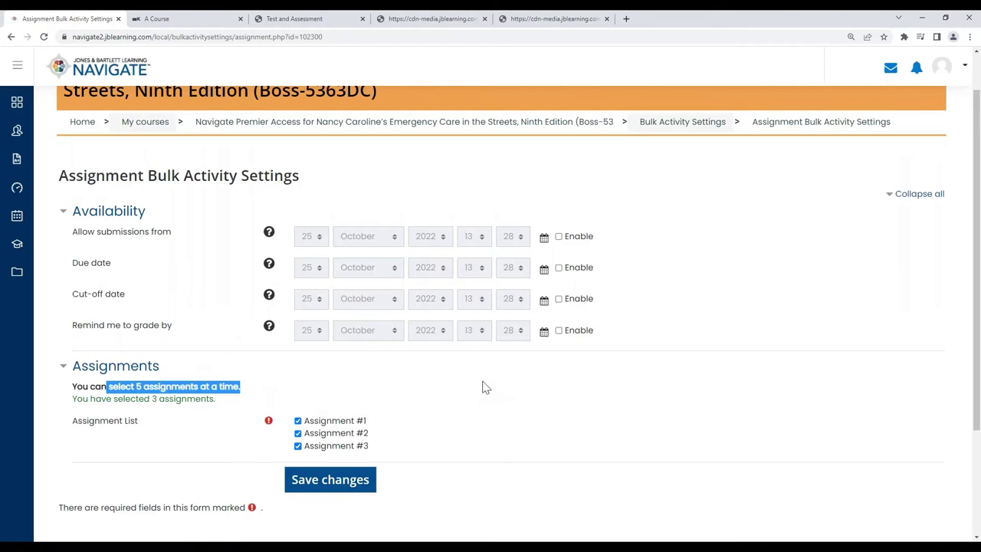
- Highlight the full note about selecting 5 assignments and leave that page unsaved for the Quiz Bulk Activity Settings
{"action": "left_click_drag", "start_coordinate": [242, 390], "coordinate": [65, 385]}
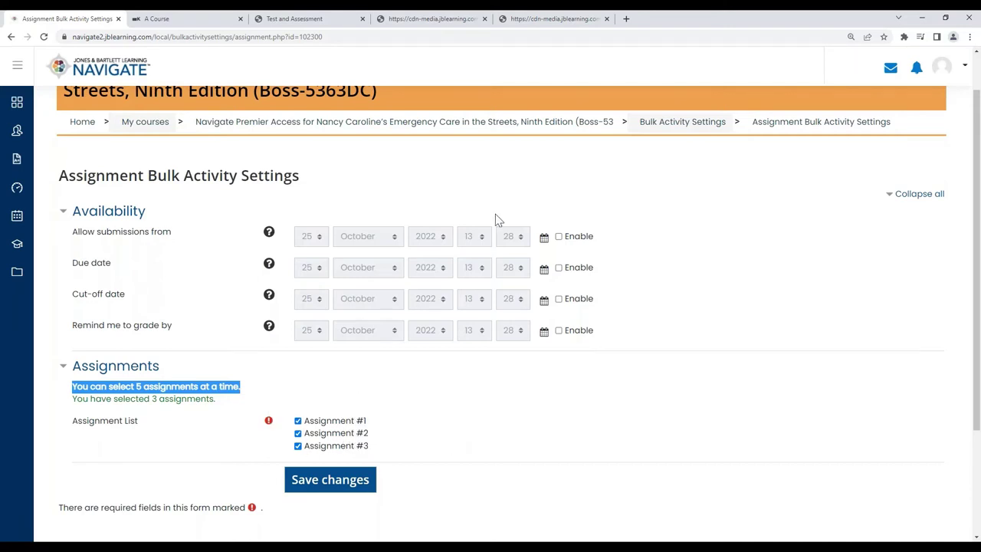
{"action": "scroll", "coordinate": [685, 247], "scroll_direction": "up", "scroll_amount": 1}
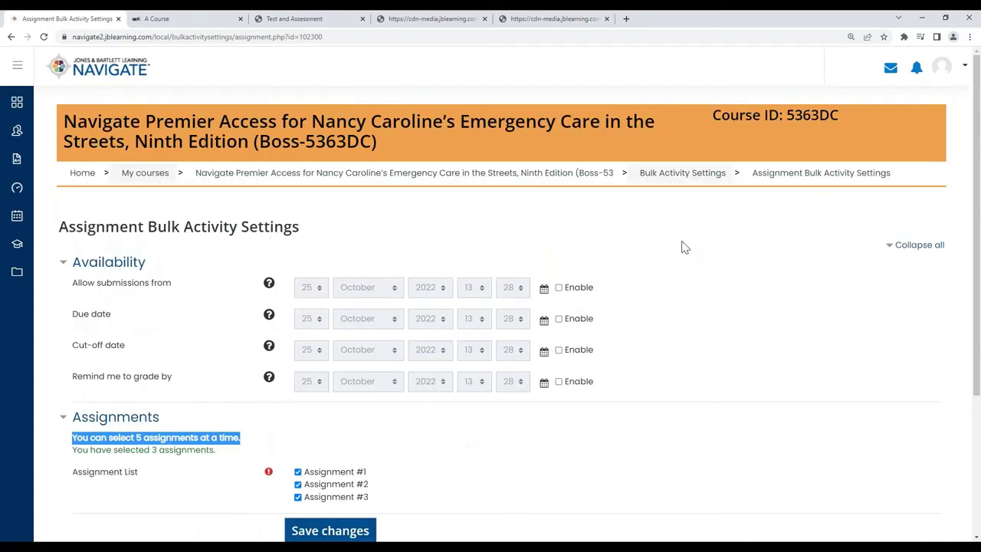
{"action": "left_click", "coordinate": [9, 42]}
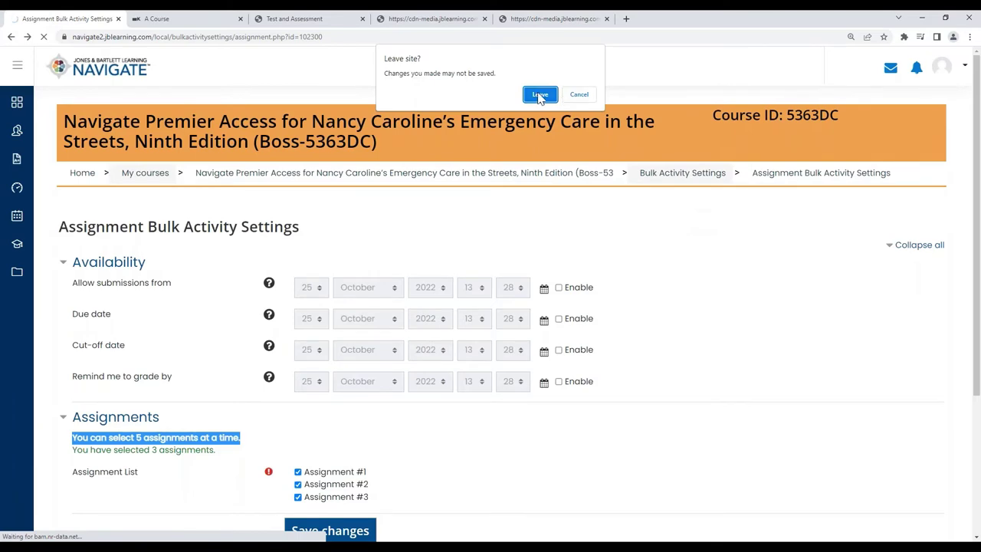
{"action": "left_click", "coordinate": [541, 95]}
{"action": "left_click", "coordinate": [394, 400]}
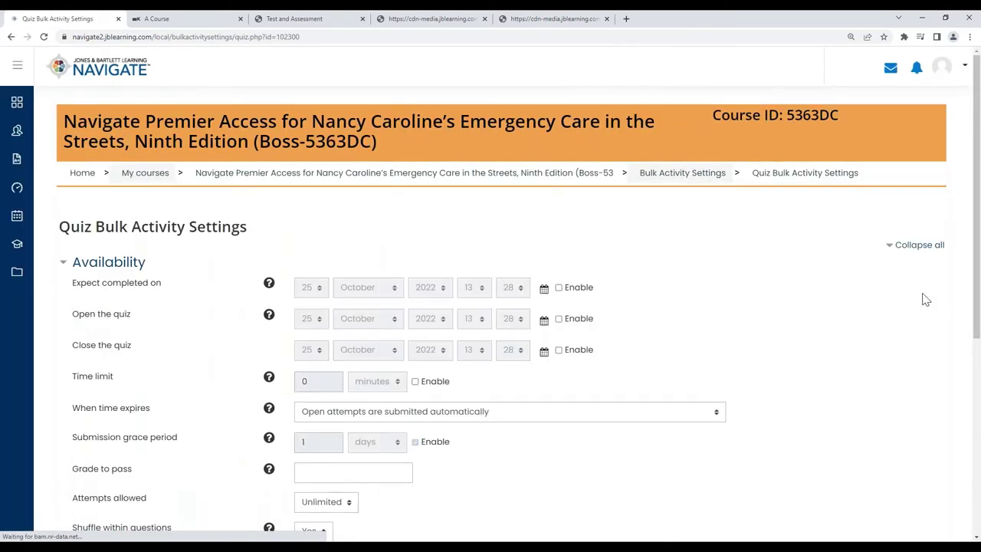
- Enlarge the page and select Quiz #1, Quiz #2 and Quiz #3 for the bulk quiz settings
{"action": "scroll", "coordinate": [905, 295], "scroll_direction": "down", "scroll_amount": 2}
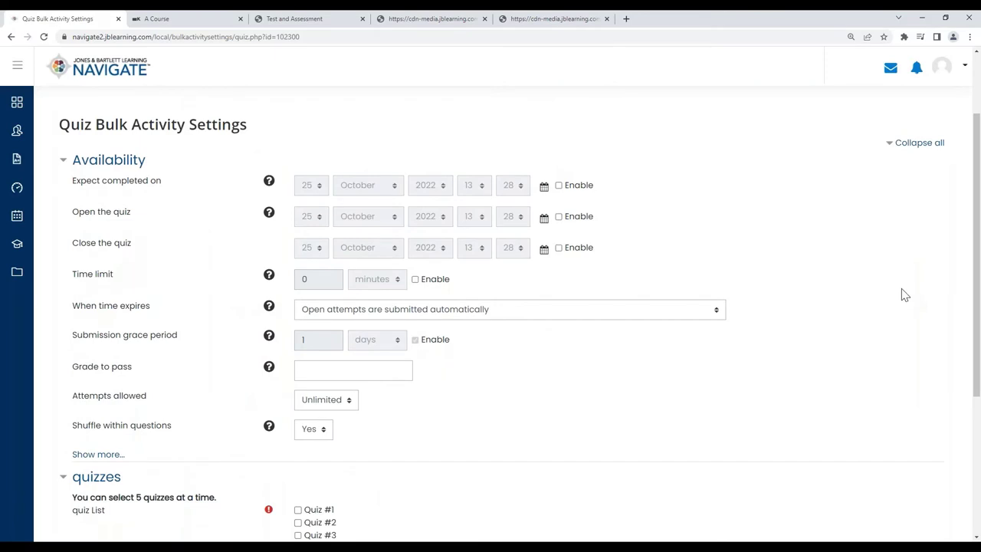
{"action": "key", "text": "ctrl+plus"}
{"action": "scroll", "coordinate": [499, 325], "scroll_direction": "down", "scroll_amount": 2}
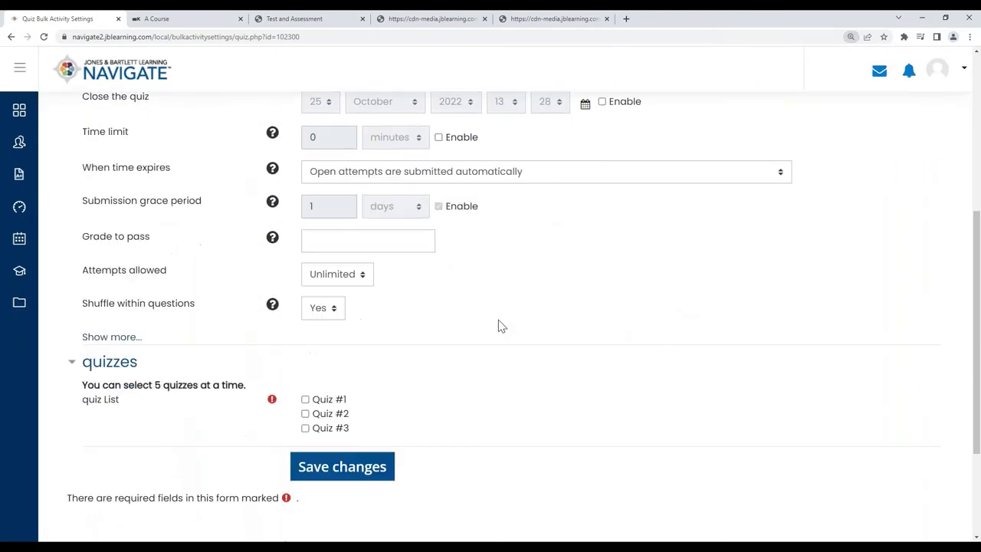
{"action": "scroll", "coordinate": [368, 373], "scroll_direction": "up", "scroll_amount": 1}
{"action": "left_click", "coordinate": [306, 471]}
{"action": "left_click", "coordinate": [305, 487]}
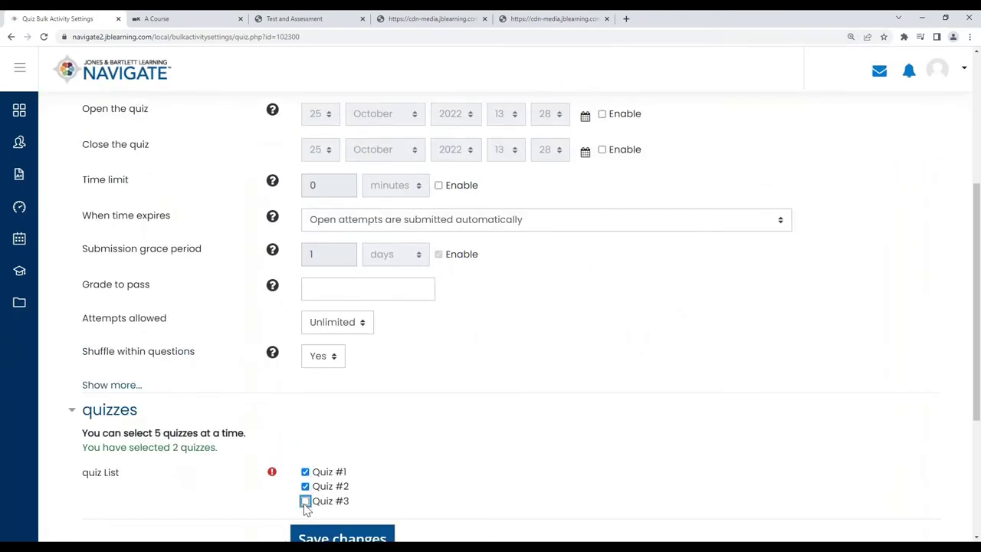
{"action": "left_click", "coordinate": [305, 500]}
- Highlight the Time limit setting, review the quiz availability options and return to the course page without saving
{"action": "left_click_drag", "start_coordinate": [70, 190], "coordinate": [150, 184]}
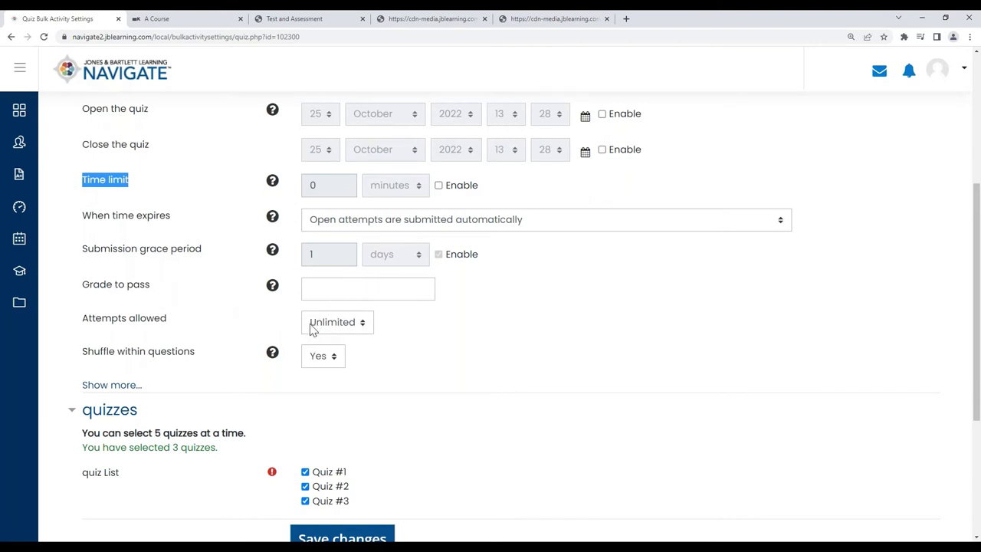
{"action": "scroll", "coordinate": [593, 232], "scroll_direction": "up", "scroll_amount": 2}
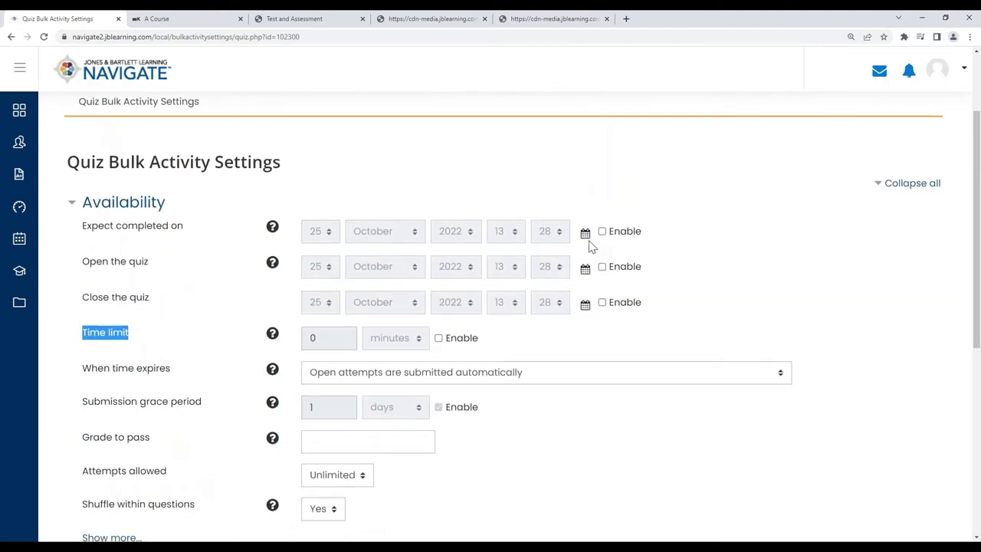
{"action": "scroll", "coordinate": [589, 246], "scroll_direction": "down", "scroll_amount": 1}
{"action": "scroll", "coordinate": [551, 351], "scroll_direction": "down", "scroll_amount": 2}
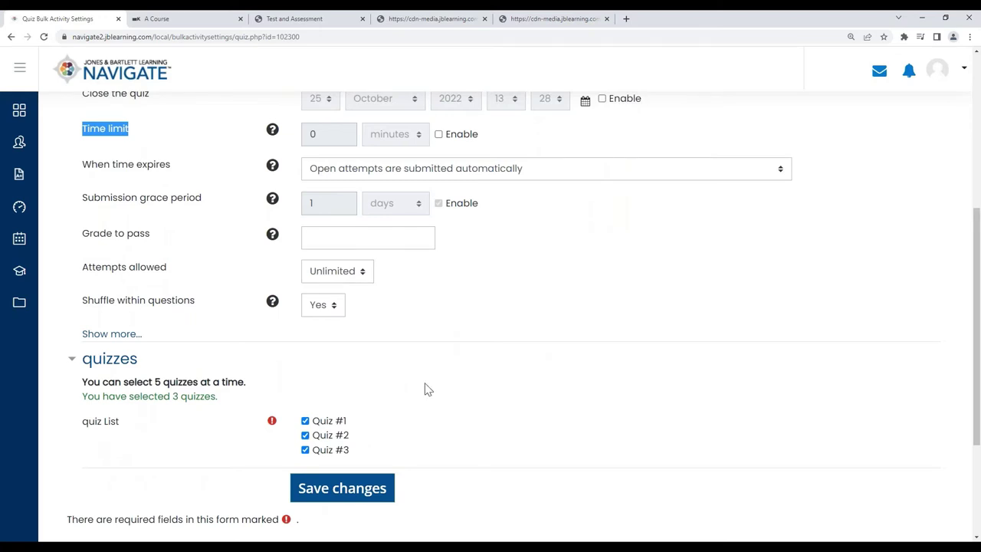
{"action": "scroll", "coordinate": [686, 348], "scroll_direction": "up", "scroll_amount": 4}
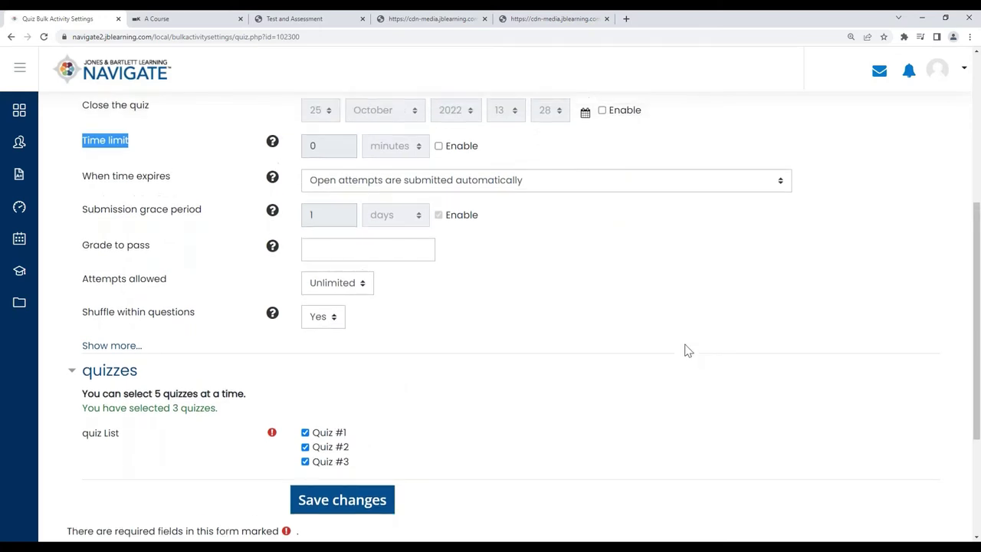
{"action": "key", "text": "alt+Left"}
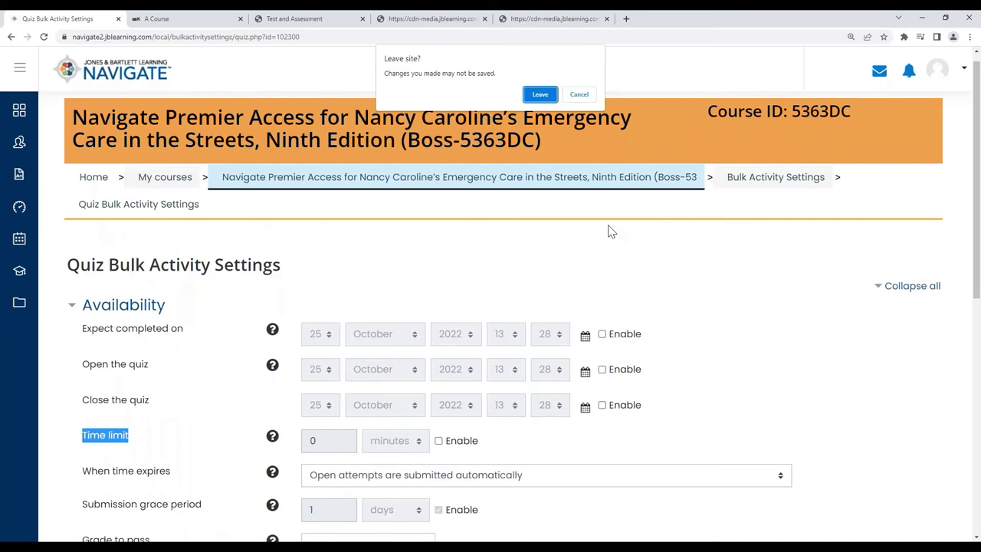
{"action": "left_click", "coordinate": [541, 95]}
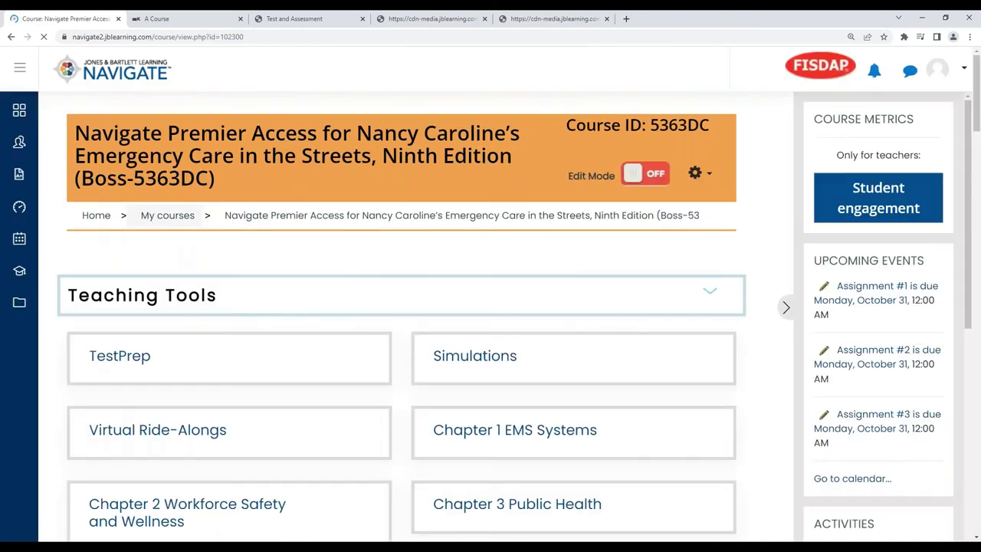
- Hide and reshow the course's side blocks, and expand Bulk Activity Settings under Course administration
{"action": "scroll", "coordinate": [878, 307], "scroll_direction": "down", "scroll_amount": 3}
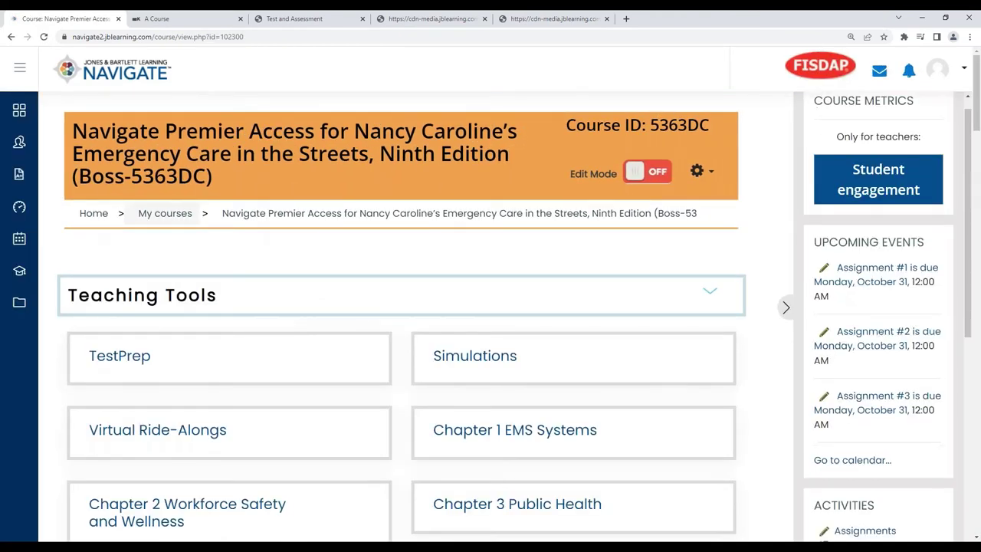
{"action": "scroll", "coordinate": [789, 253], "scroll_direction": "down", "scroll_amount": 1}
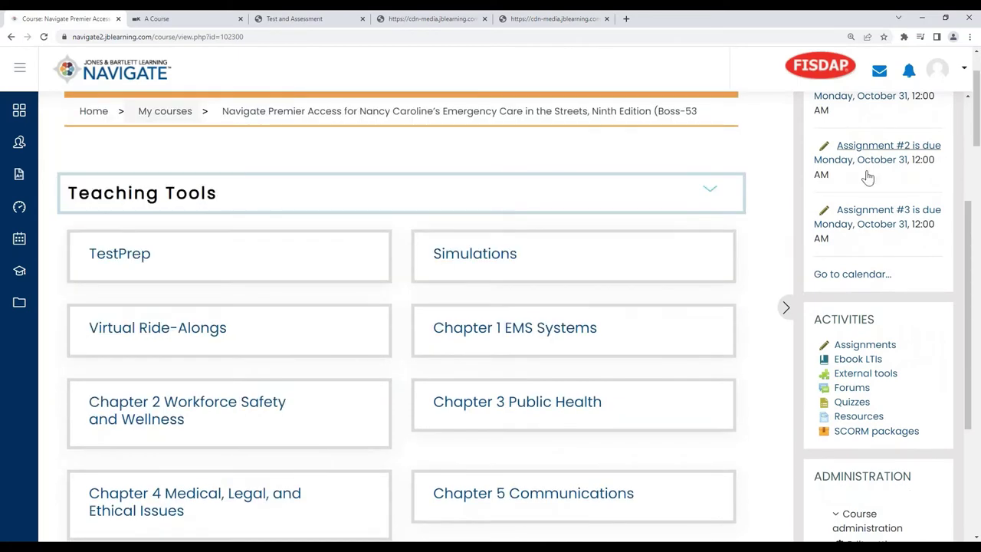
{"action": "left_click", "coordinate": [786, 307]}
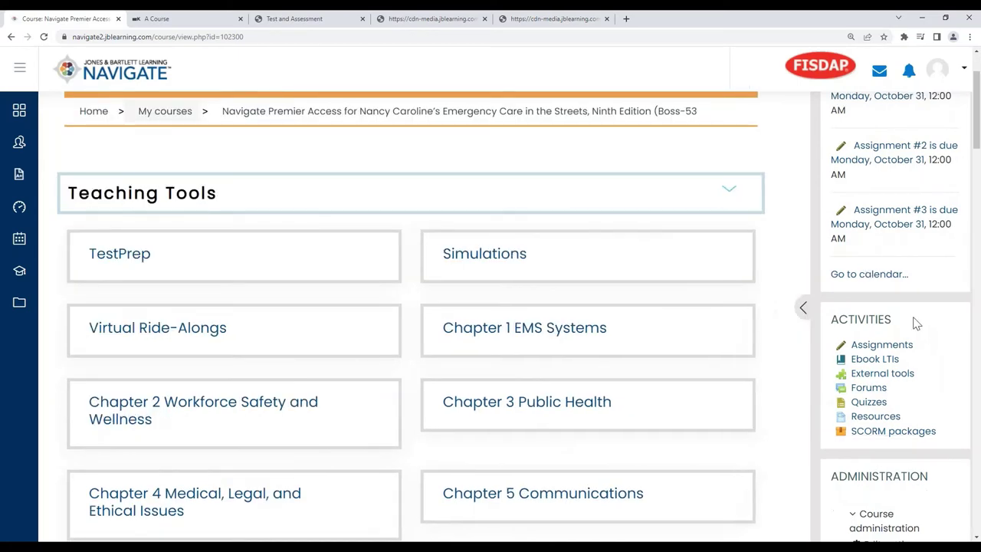
{"action": "left_click", "coordinate": [948, 307]}
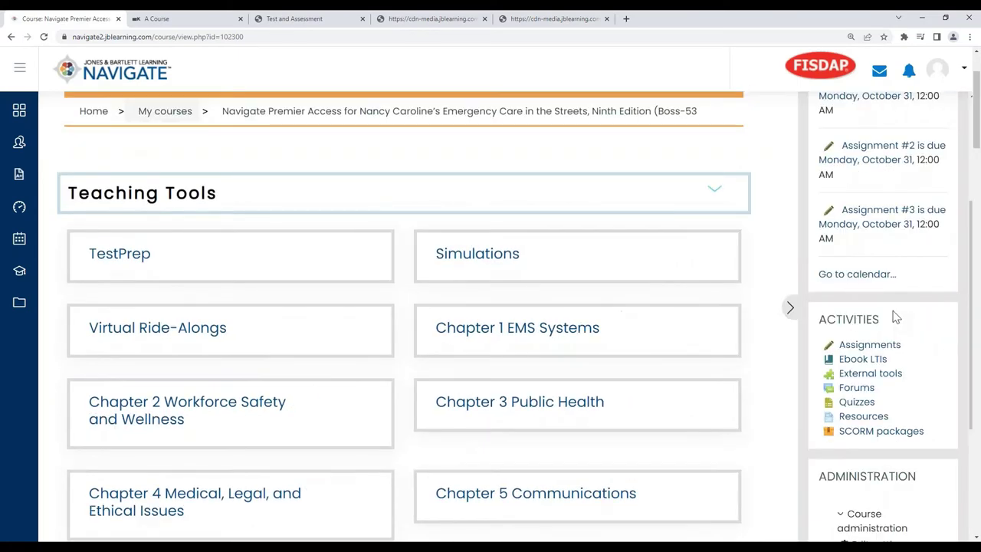
{"action": "scroll", "coordinate": [891, 317], "scroll_direction": "down", "scroll_amount": 3}
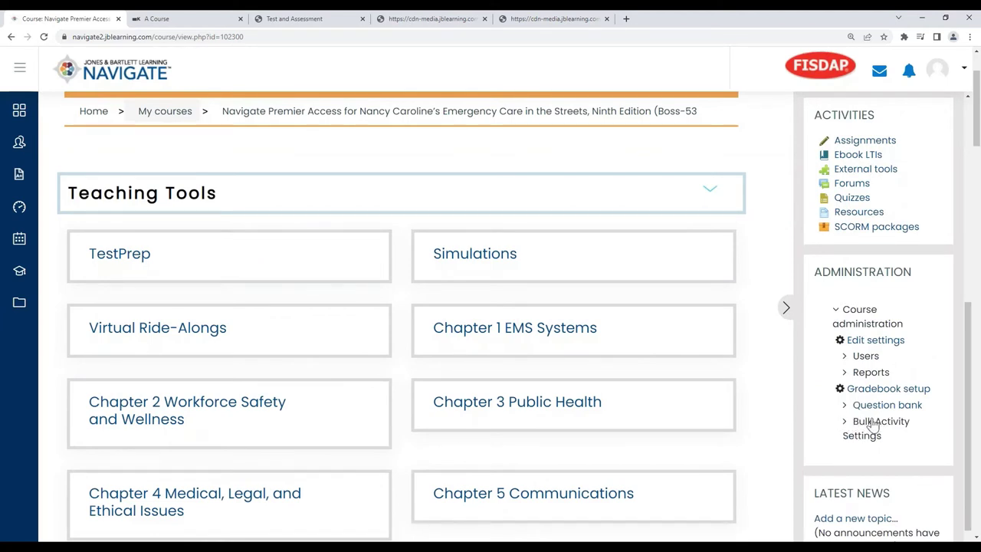
{"action": "left_click", "coordinate": [868, 424]}
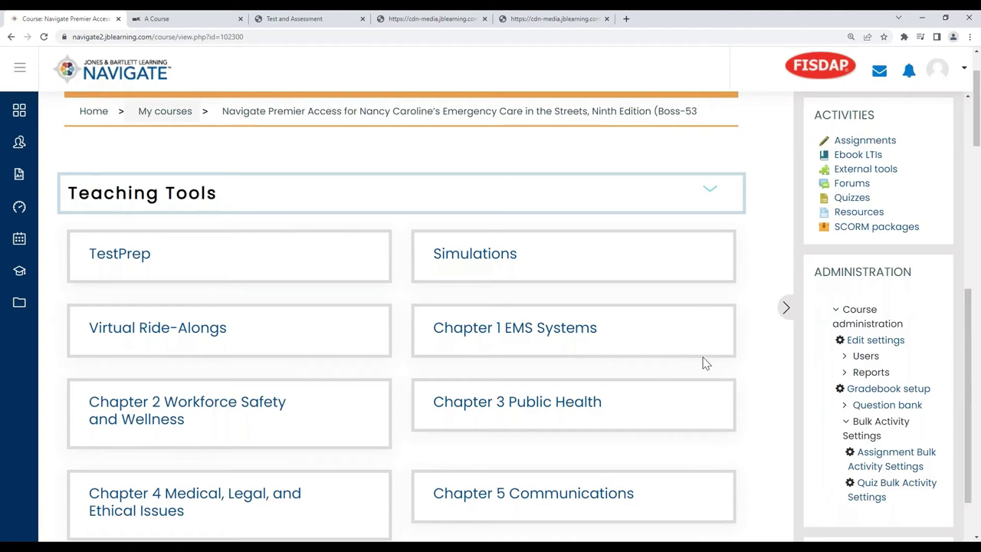
- Open the Training Library linked below the course's chapter list and choose the Navigate for Instructors topic
{"action": "scroll", "coordinate": [707, 363], "scroll_direction": "down", "scroll_amount": 3}
{"action": "scroll", "coordinate": [707, 363], "scroll_direction": "down", "scroll_amount": 10}
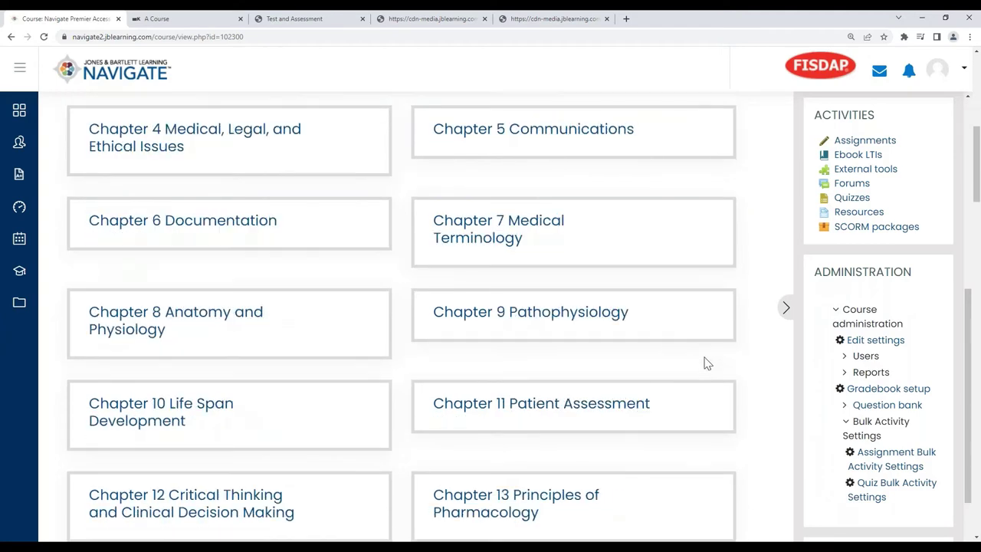
{"action": "scroll", "coordinate": [732, 376], "scroll_direction": "down", "scroll_amount": 5}
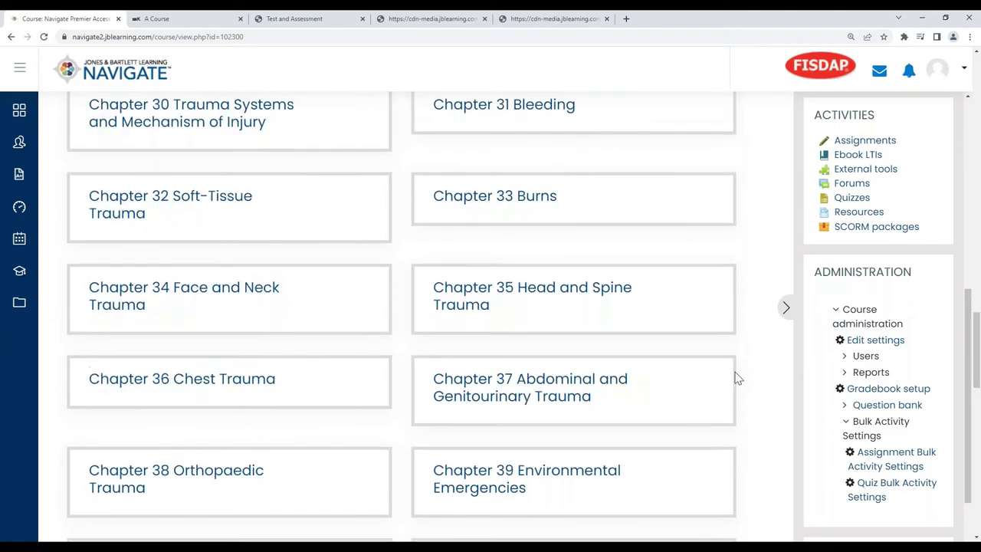
{"action": "scroll", "coordinate": [735, 387], "scroll_direction": "down", "scroll_amount": 10}
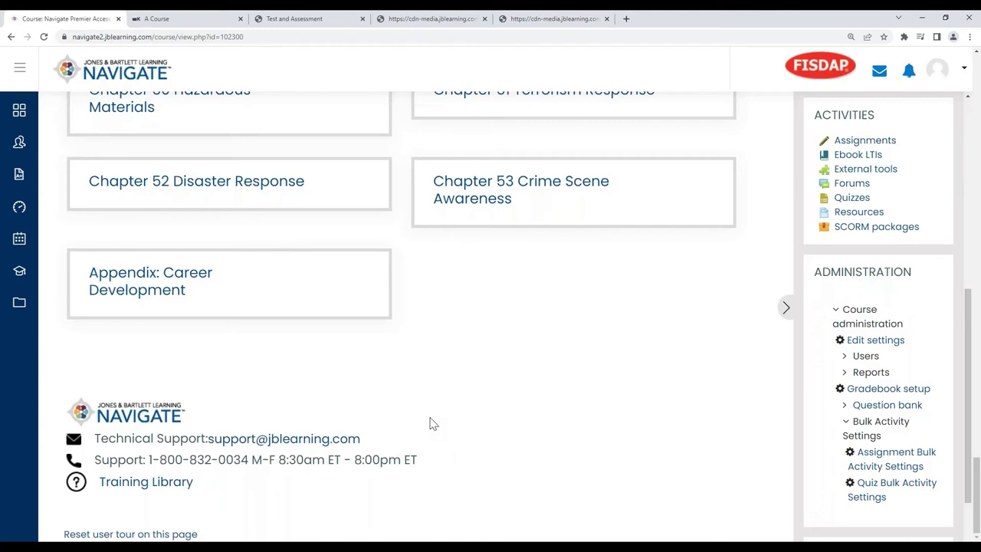
{"action": "left_click", "coordinate": [161, 486]}
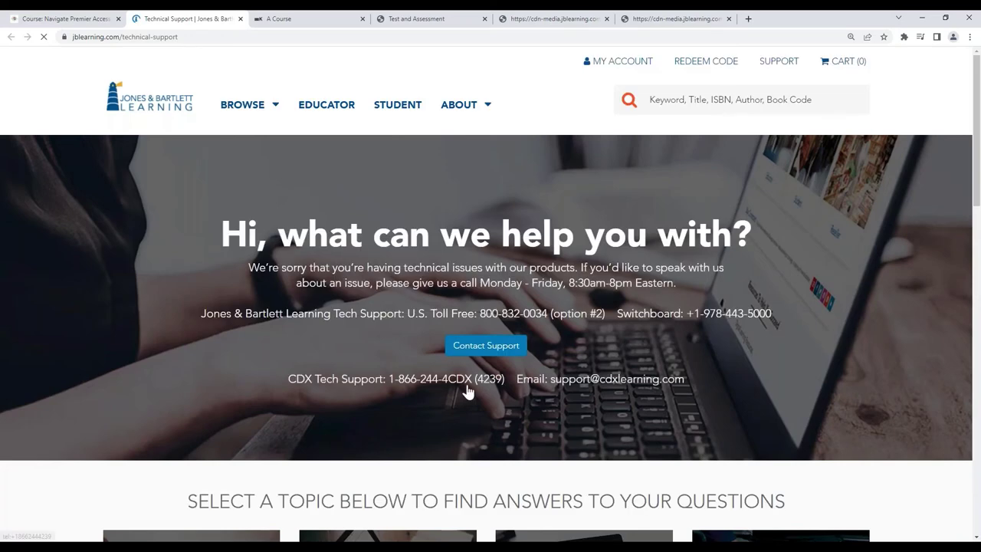
{"action": "scroll", "coordinate": [467, 391], "scroll_direction": "down", "scroll_amount": 3}
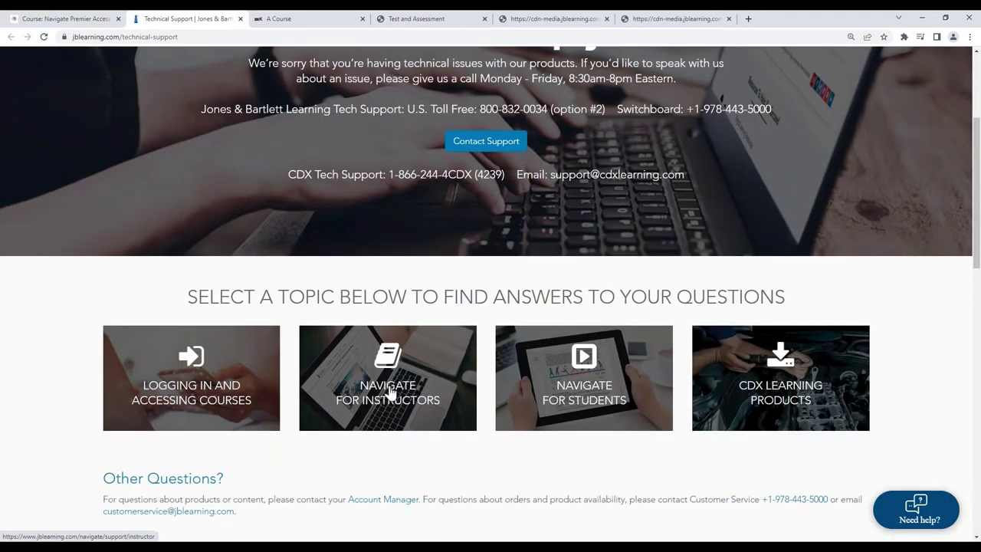
{"action": "left_click", "coordinate": [422, 378]}
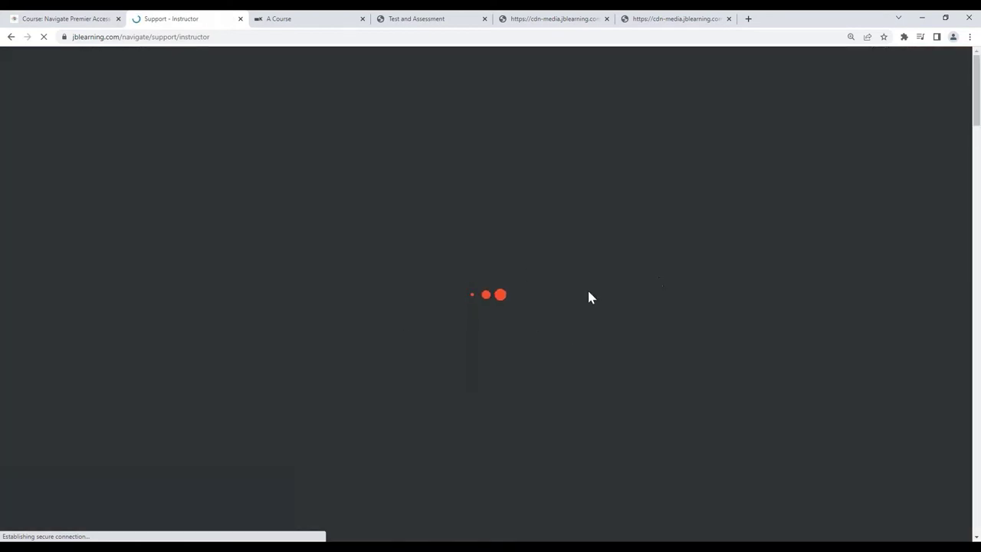
- Browse the Instructor Training Library topics and expand Create a Quiz under Testing & Quizzing
{"action": "scroll", "coordinate": [465, 328], "scroll_direction": "down", "scroll_amount": 2}
{"action": "scroll", "coordinate": [463, 327], "scroll_direction": "down", "scroll_amount": 2}
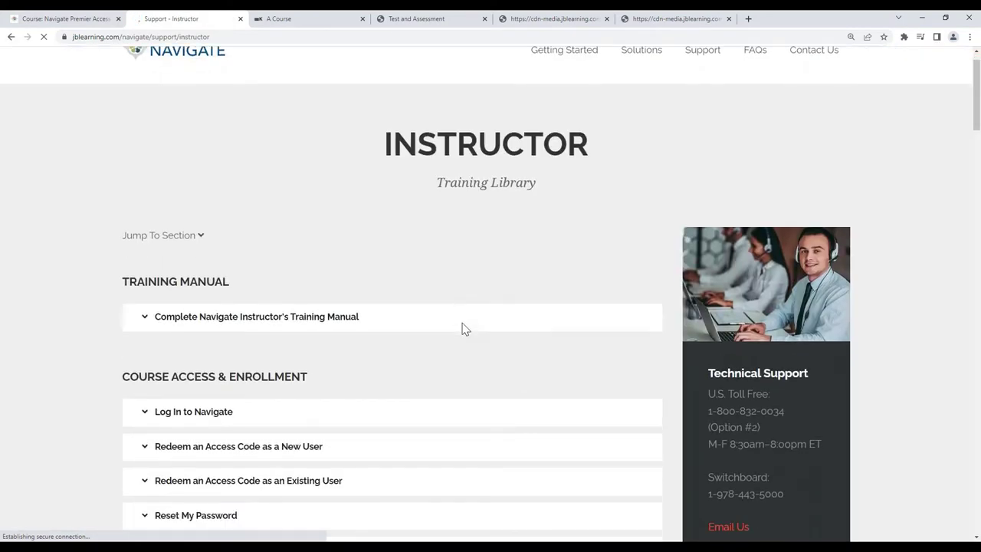
{"action": "scroll", "coordinate": [357, 329], "scroll_direction": "down", "scroll_amount": 2}
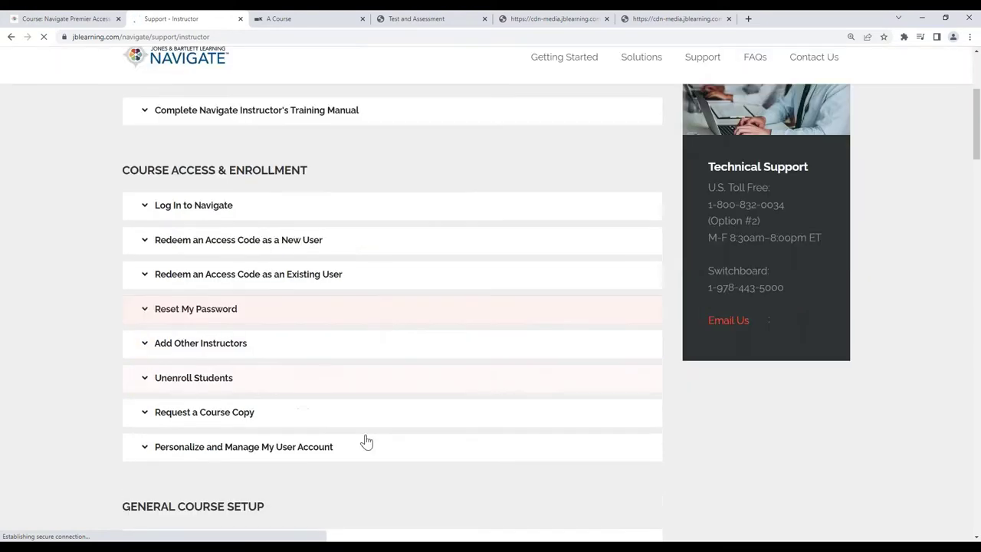
{"action": "scroll", "coordinate": [421, 375], "scroll_direction": "down", "scroll_amount": 2}
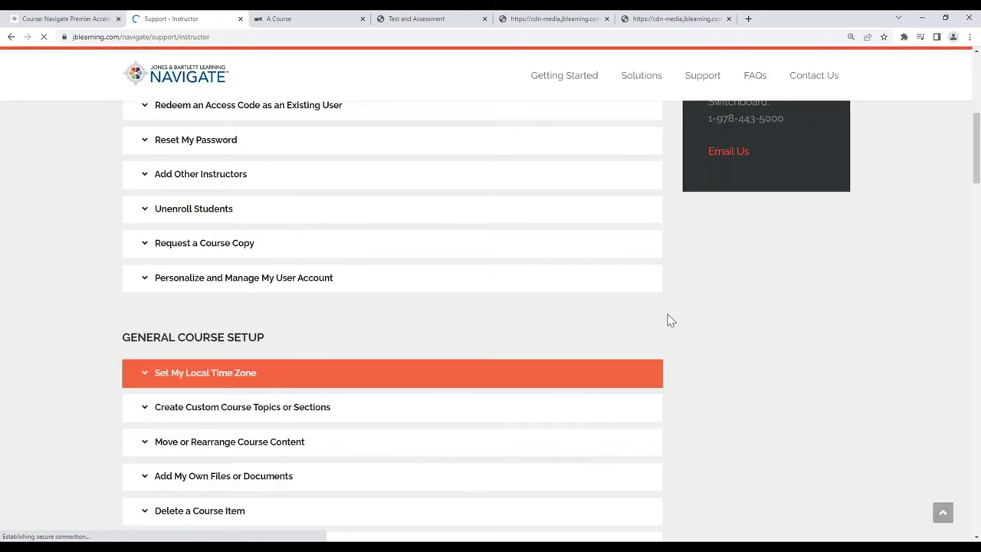
{"action": "scroll", "coordinate": [696, 363], "scroll_direction": "down", "scroll_amount": 3}
{"action": "scroll", "coordinate": [679, 376], "scroll_direction": "down", "scroll_amount": 4}
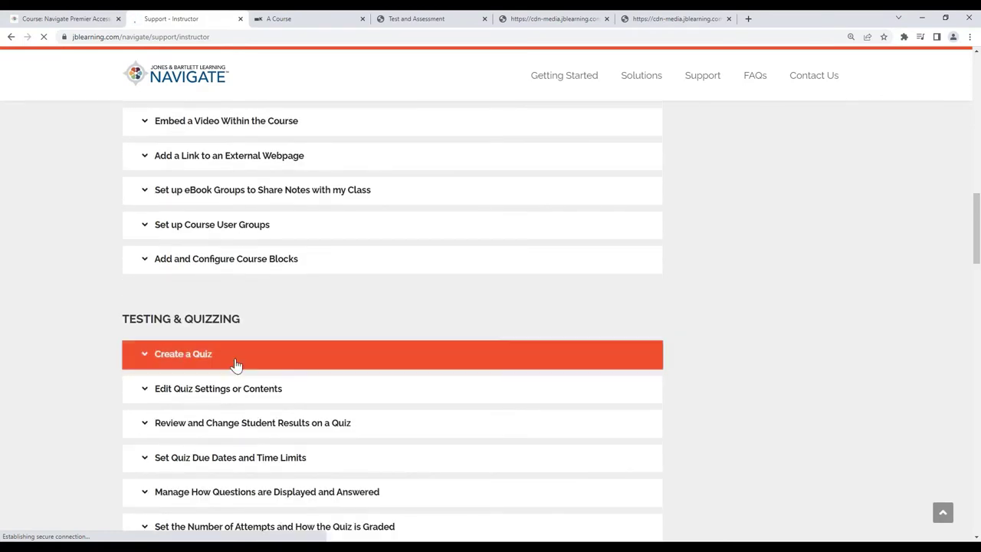
{"action": "left_click", "coordinate": [145, 356]}
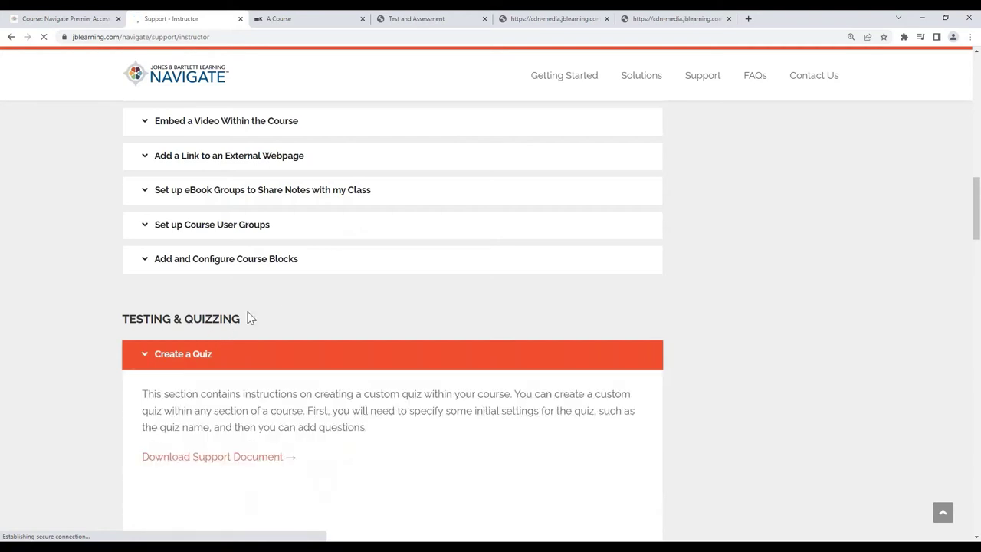
{"action": "scroll", "coordinate": [396, 365], "scroll_direction": "down", "scroll_amount": 2}
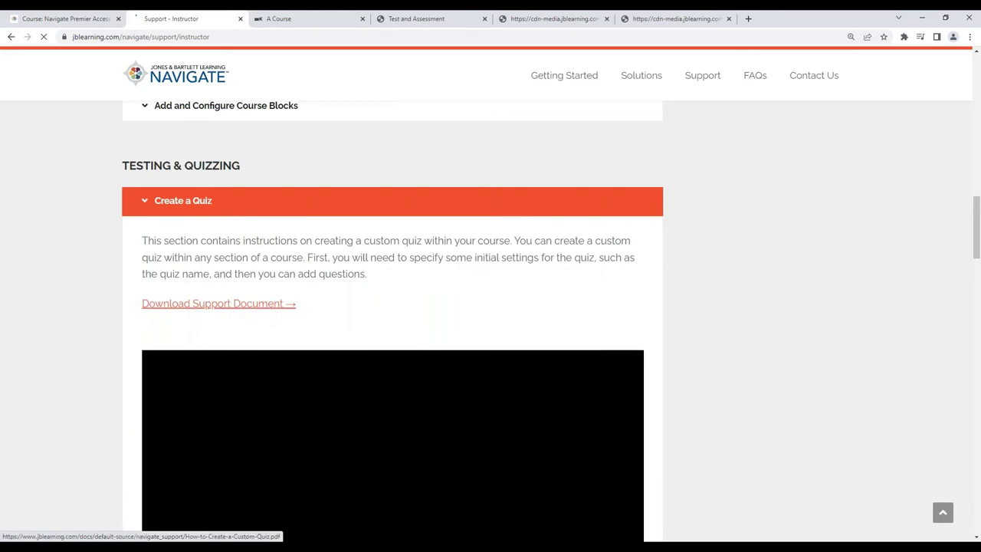
- Open the Create a Quiz support document, look through pages 2 to 4 and return to the Instructor support page
{"action": "left_click", "coordinate": [239, 307]}
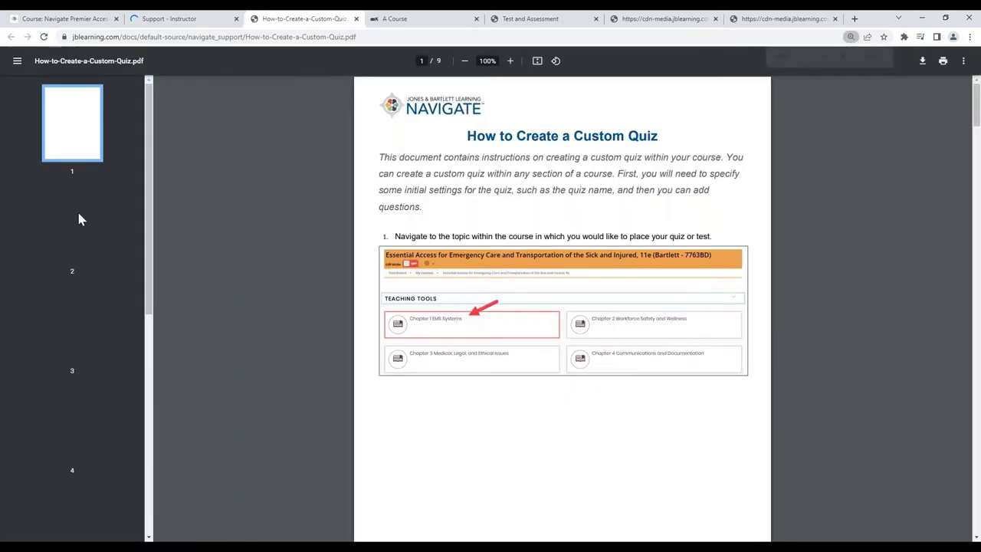
{"action": "left_click", "coordinate": [77, 210]}
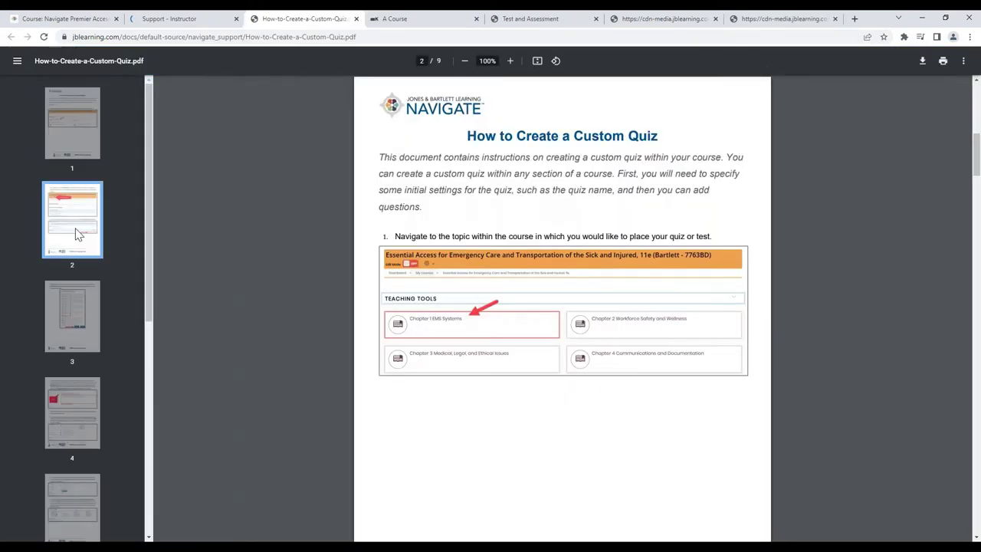
{"action": "left_click", "coordinate": [70, 314]}
{"action": "left_click", "coordinate": [74, 421]}
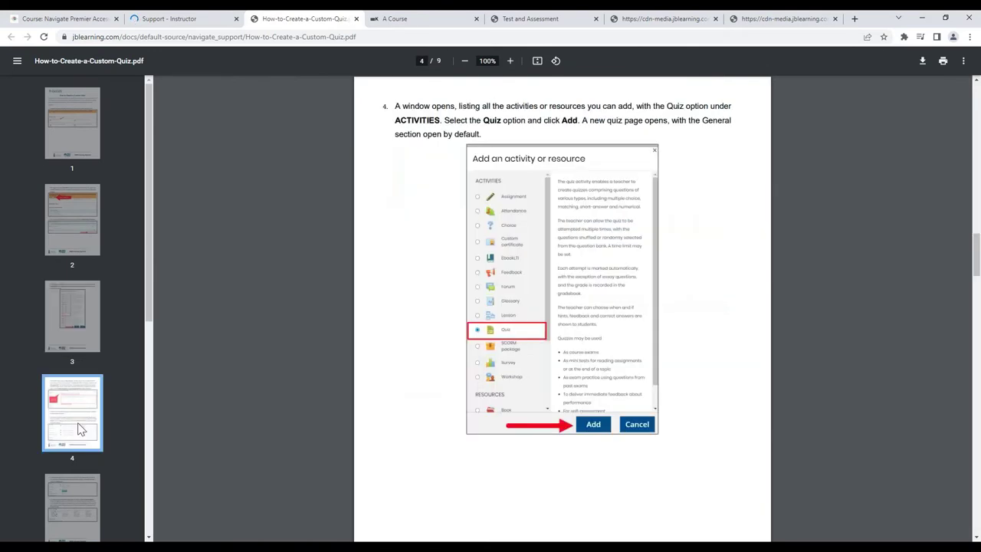
{"action": "left_click", "coordinate": [175, 19]}
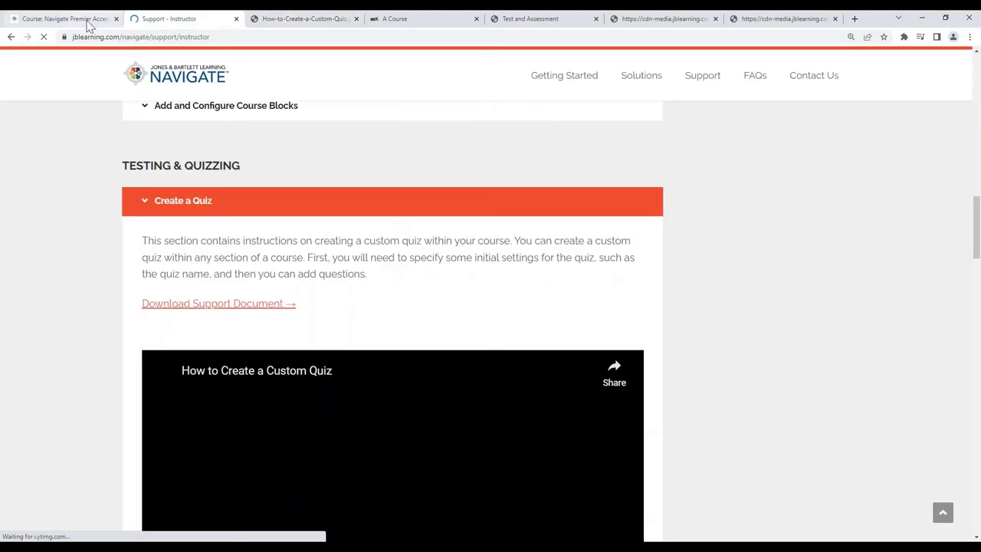
- Return to the Navigate Premier course page, expand the Teaching Tools section and look through its instructor resources
{"action": "left_click", "coordinate": [52, 18]}
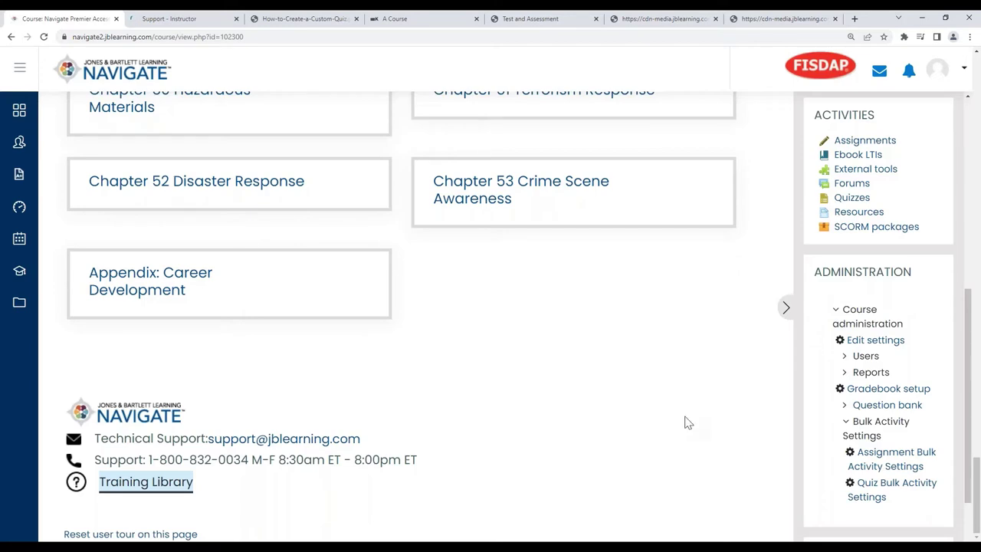
{"action": "scroll", "coordinate": [686, 416], "scroll_direction": "up", "scroll_amount": 3}
{"action": "scroll", "coordinate": [686, 416], "scroll_direction": "up", "scroll_amount": 15}
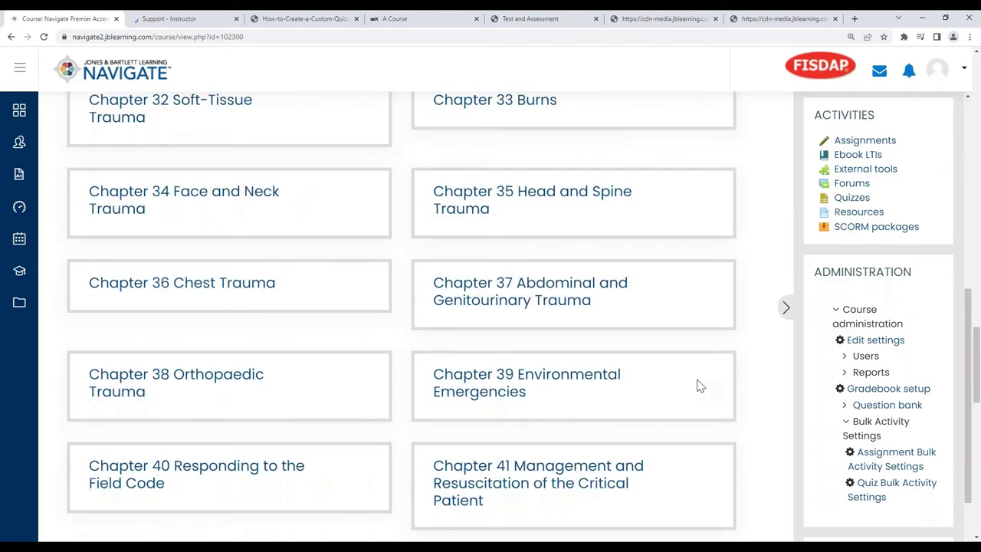
{"action": "scroll", "coordinate": [697, 383], "scroll_direction": "up", "scroll_amount": 10}
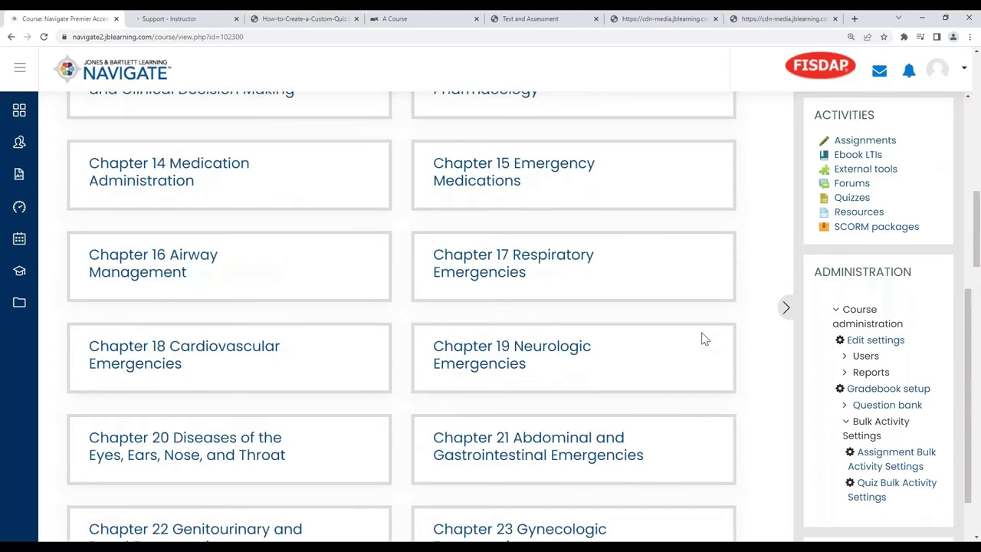
{"action": "scroll", "coordinate": [732, 366], "scroll_direction": "up", "scroll_amount": 10}
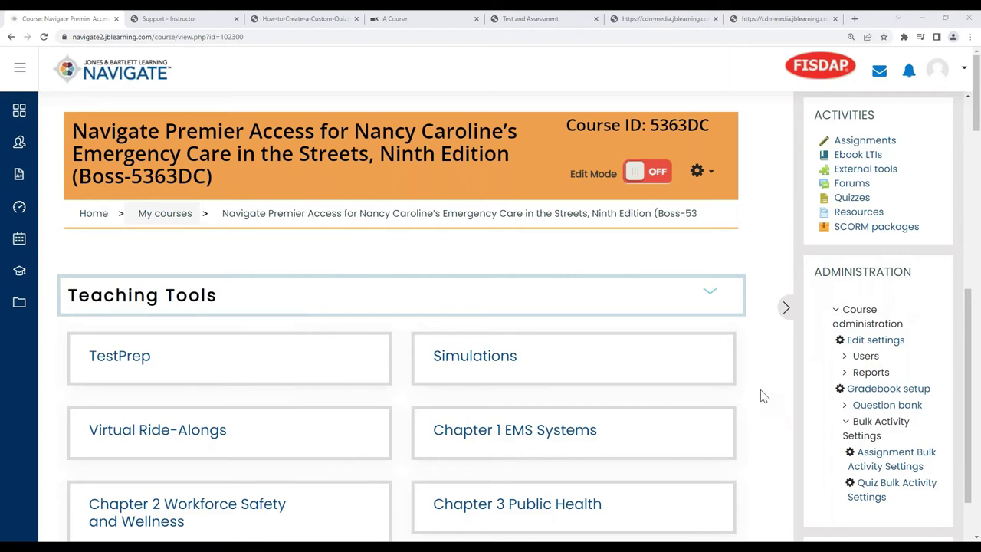
{"action": "left_click", "coordinate": [709, 291]}
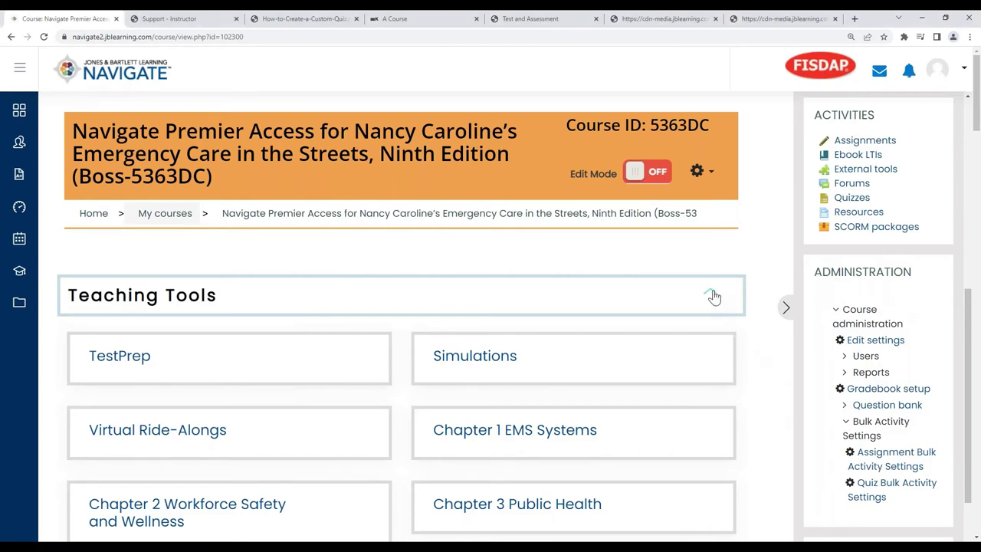
{"action": "scroll", "coordinate": [631, 335], "scroll_direction": "down", "scroll_amount": 4}
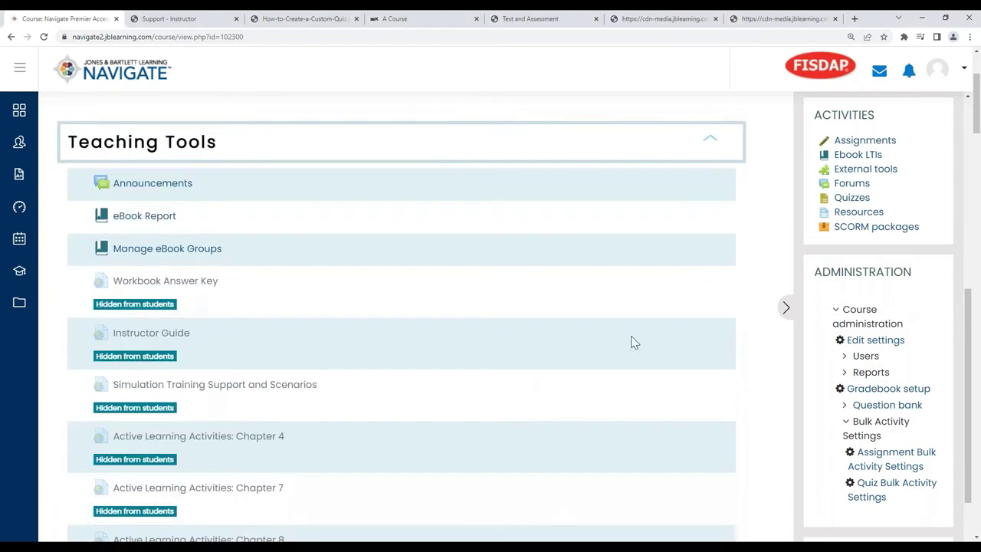
{"action": "scroll", "coordinate": [670, 312], "scroll_direction": "down", "scroll_amount": 3}
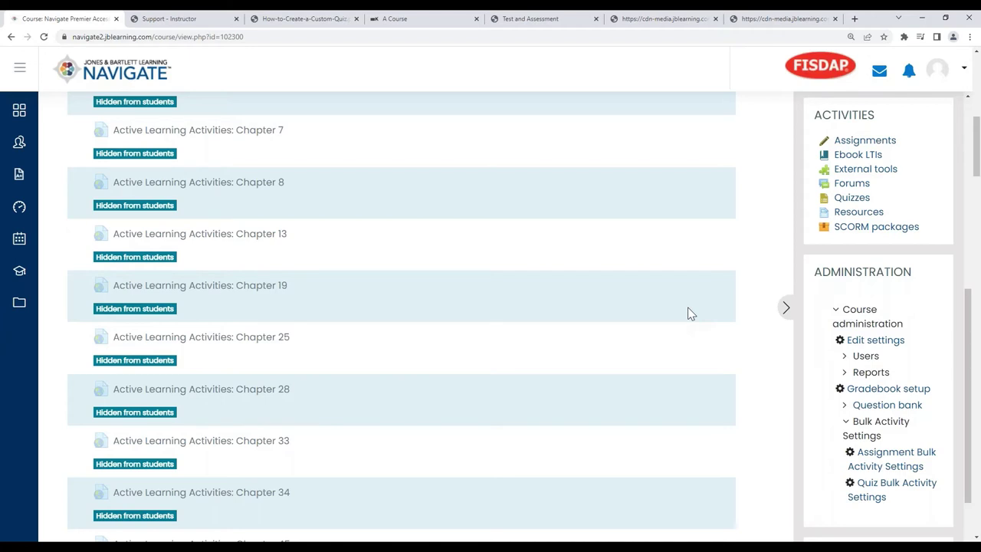
- Hide the course's side blocks and look through the Active Learning Activities listed under Teaching Tools
{"action": "left_click", "coordinate": [786, 307]}
{"action": "scroll", "coordinate": [654, 405], "scroll_direction": "up", "scroll_amount": 3}
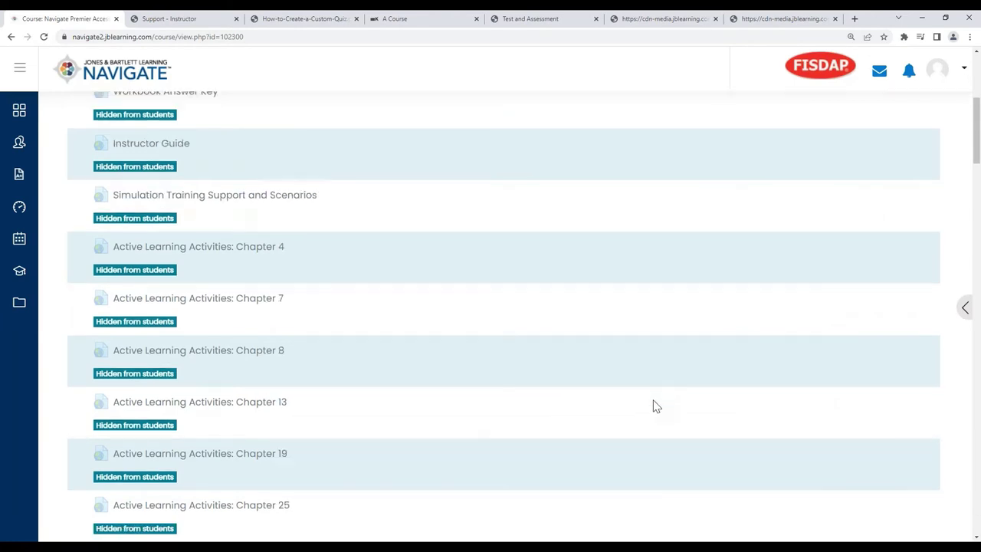
{"action": "scroll", "coordinate": [524, 463], "scroll_direction": "down", "scroll_amount": 3}
{"action": "scroll", "coordinate": [524, 462], "scroll_direction": "down", "scroll_amount": 1}
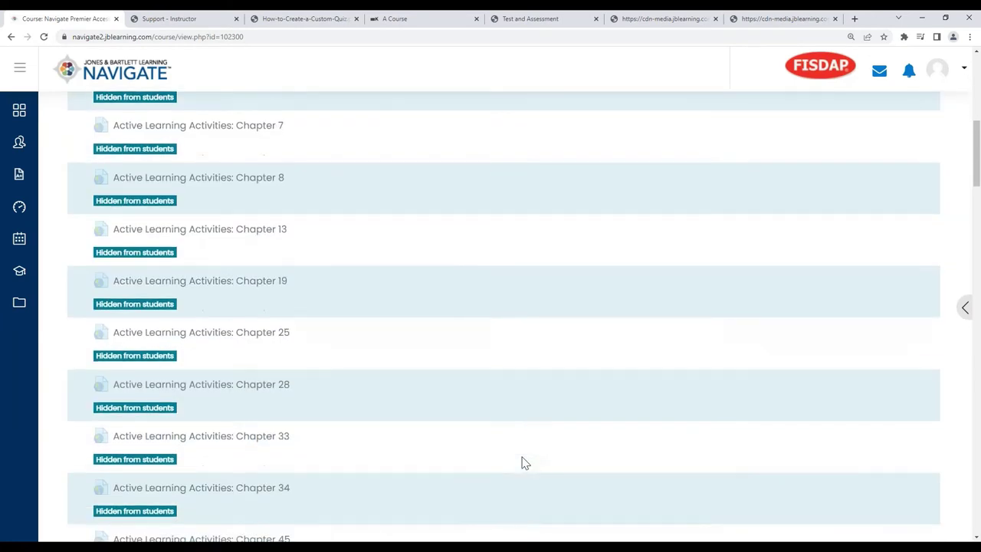